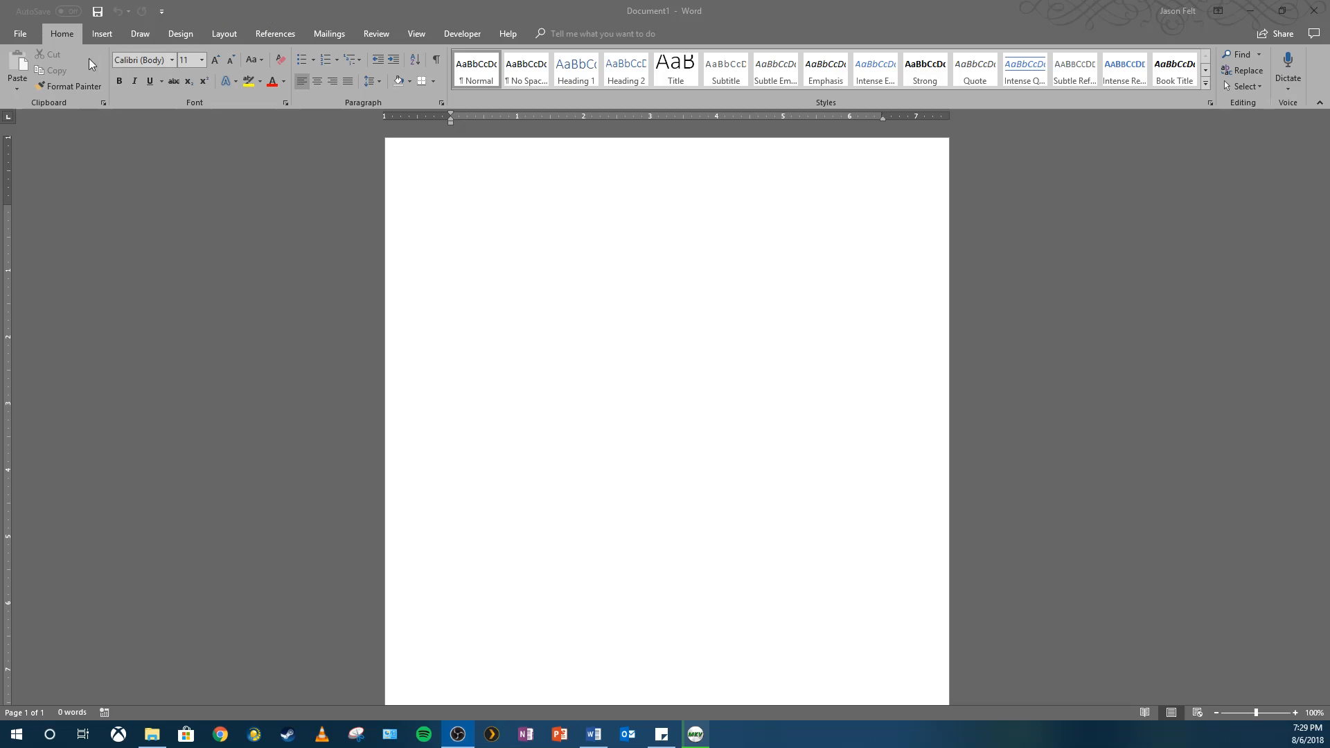
Choose Save As and browse to Desktop > Office 2016 Tutorials and Projects > Answer Keys.
left_click(22, 36)
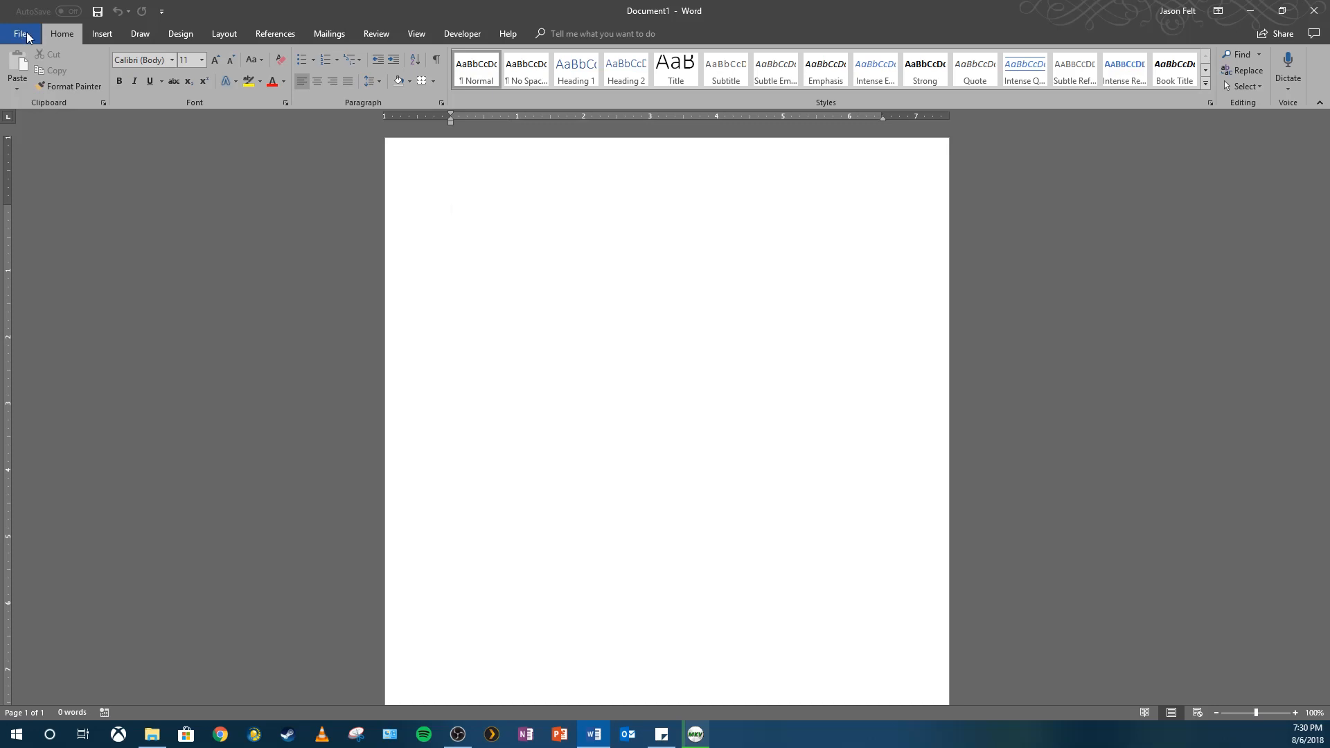
left_click(19, 34)
left_click(36, 170)
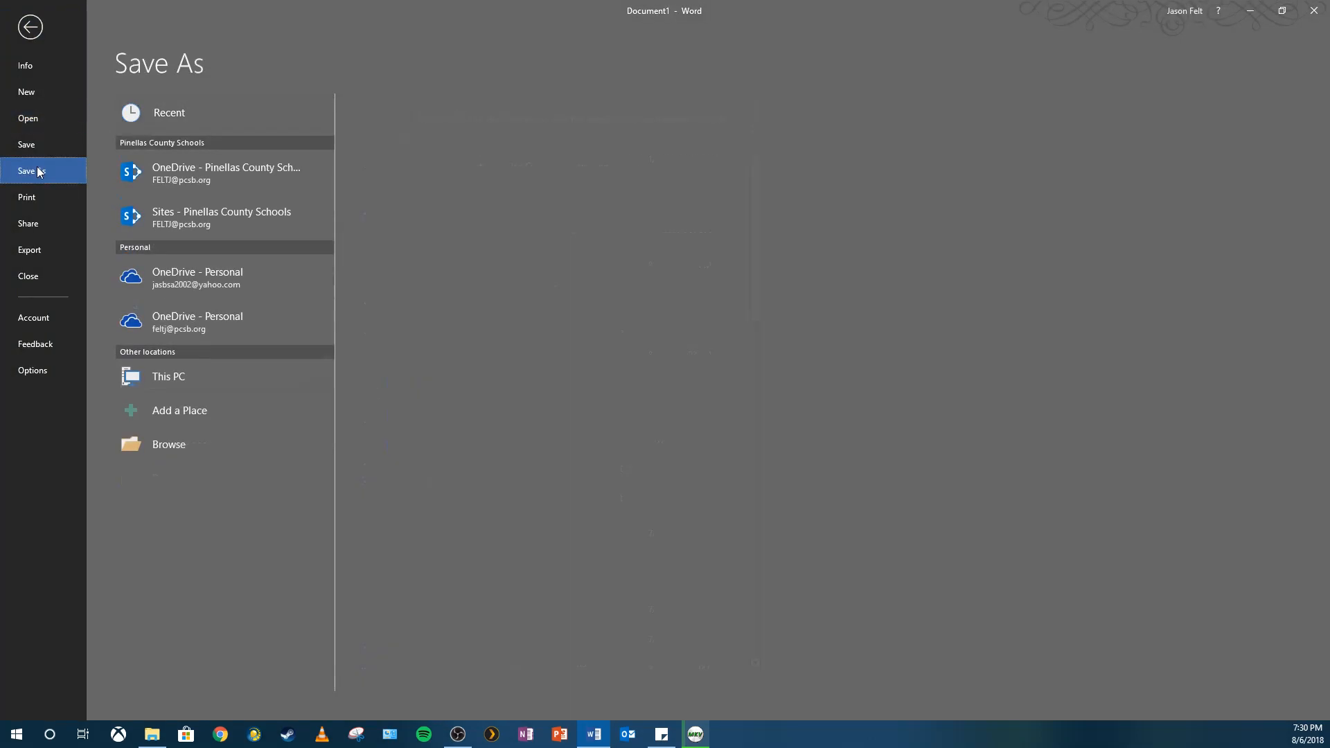
left_click(440, 172)
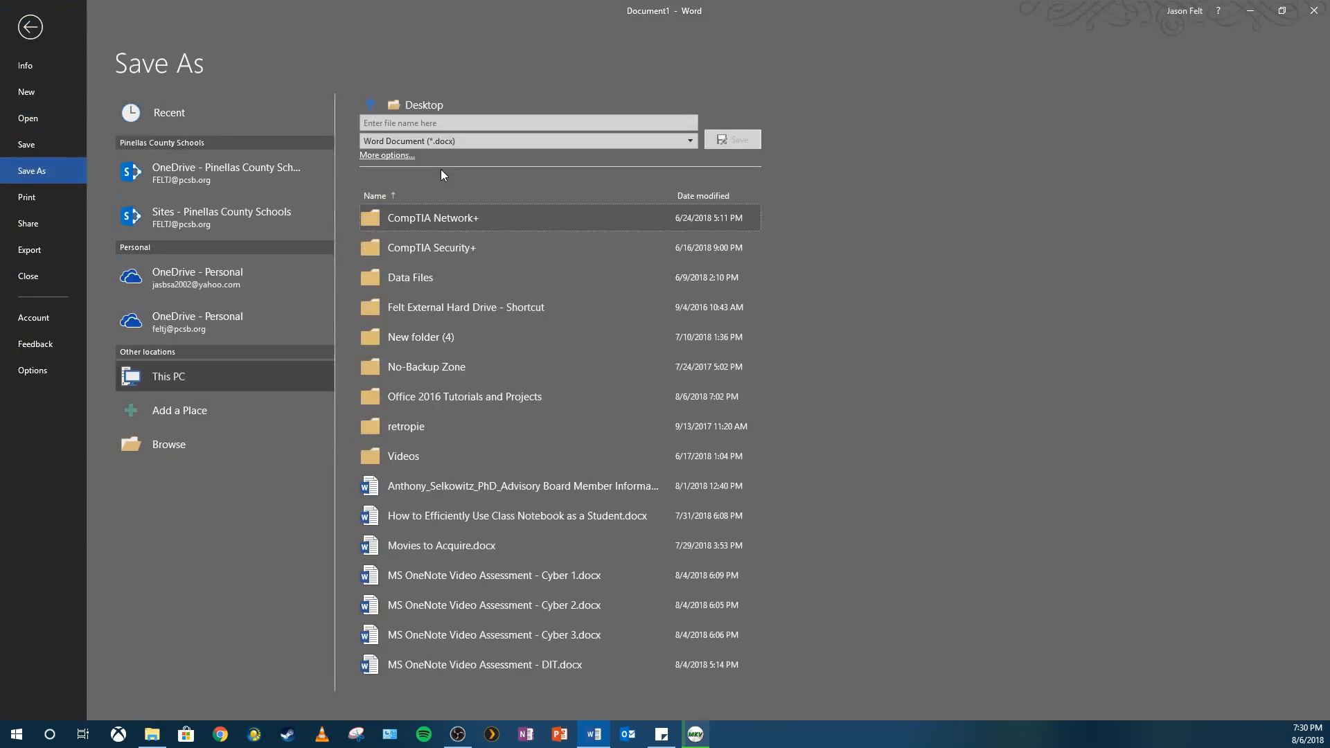
left_click(455, 406)
left_click(418, 220)
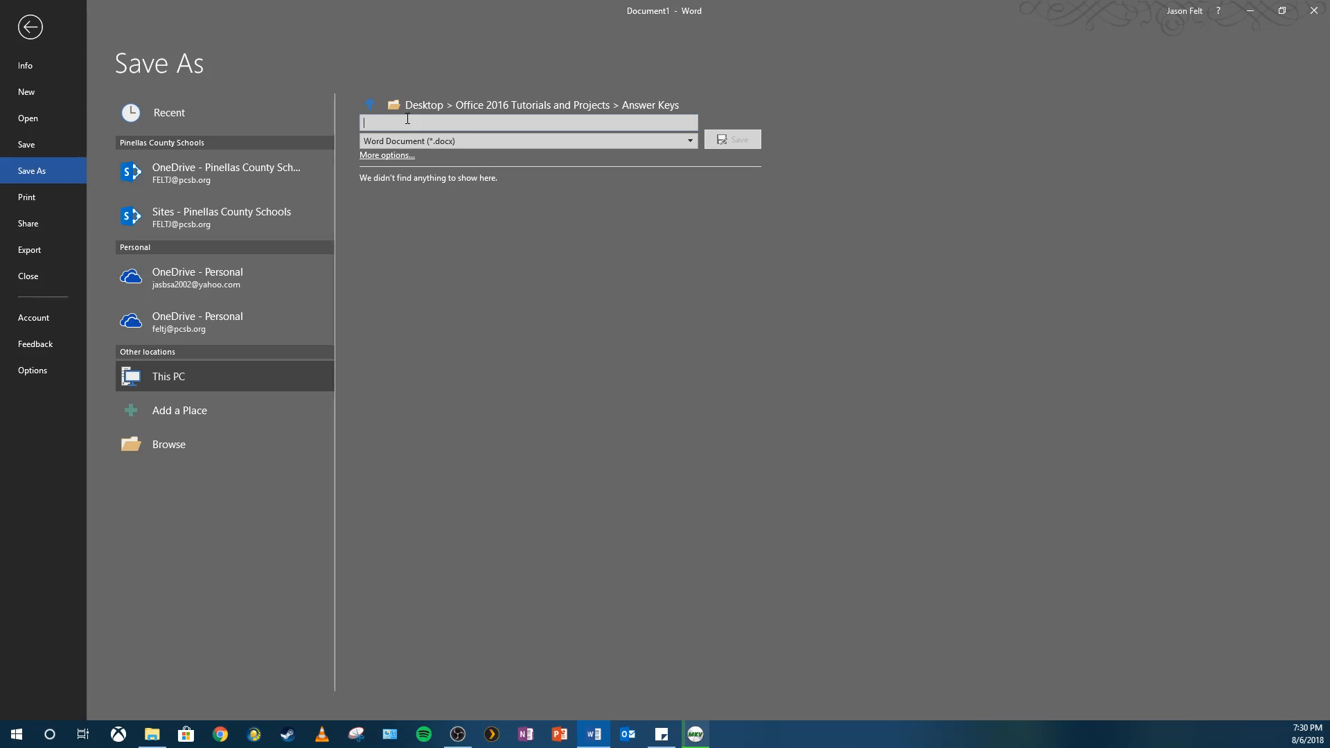
Name the file 'Surf Flyer' followed by the student's name and save it.
type("Surf Flye")
left_click(751, 142)
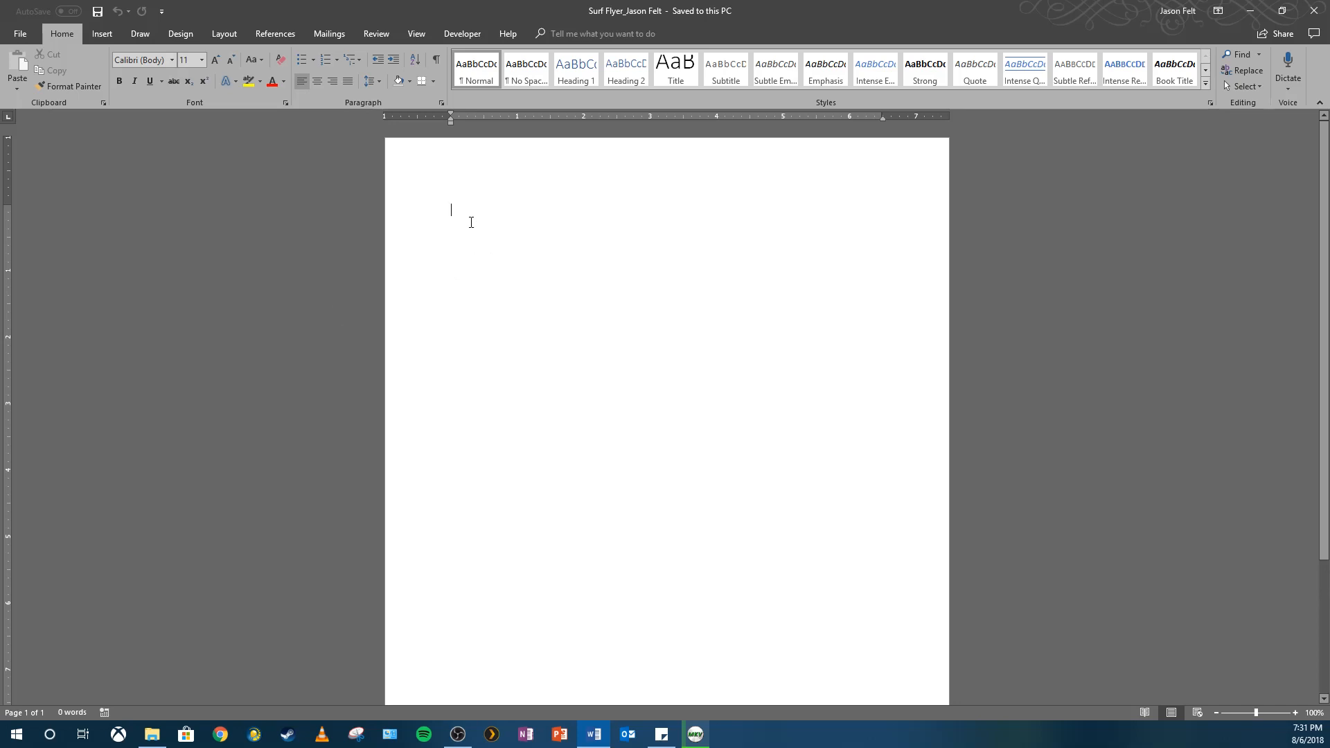
Type the title 'Surf's Up!' on the first line of the flyer.
type("Surf's U")
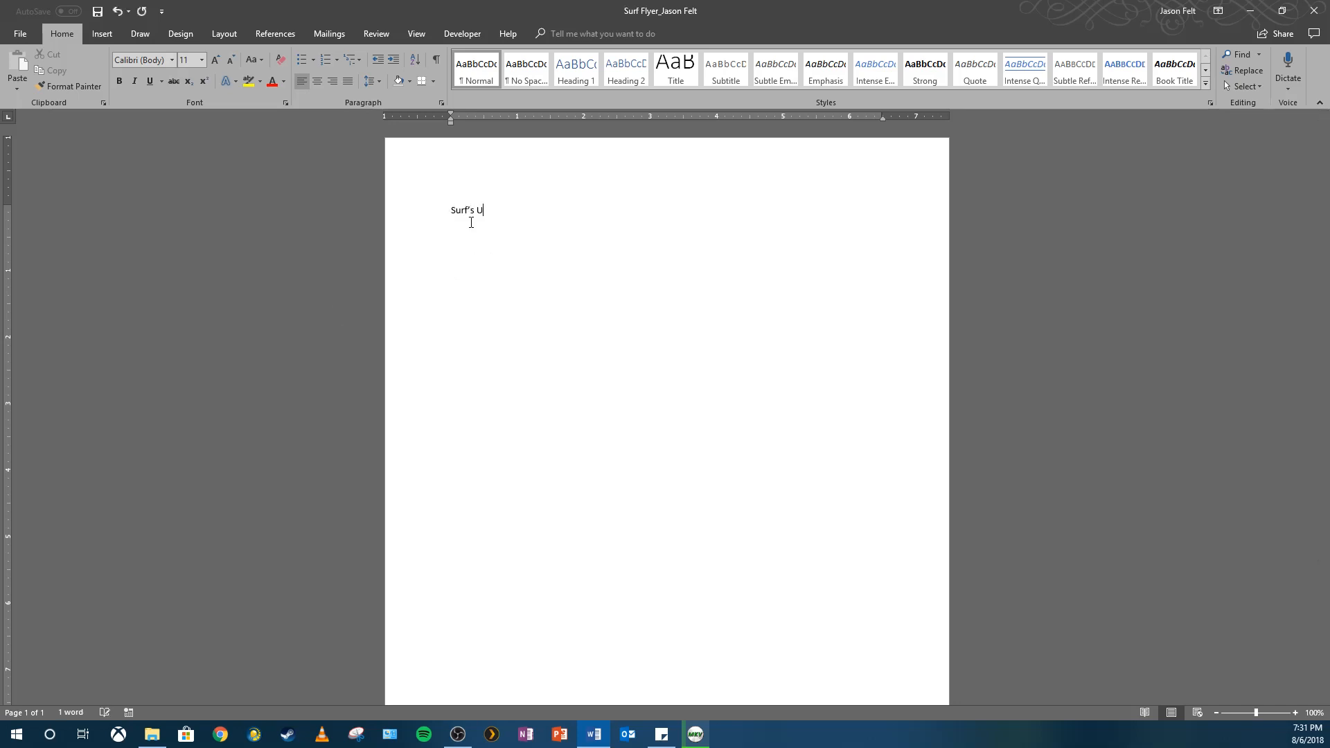
type("p!")
key("ctrl+z")
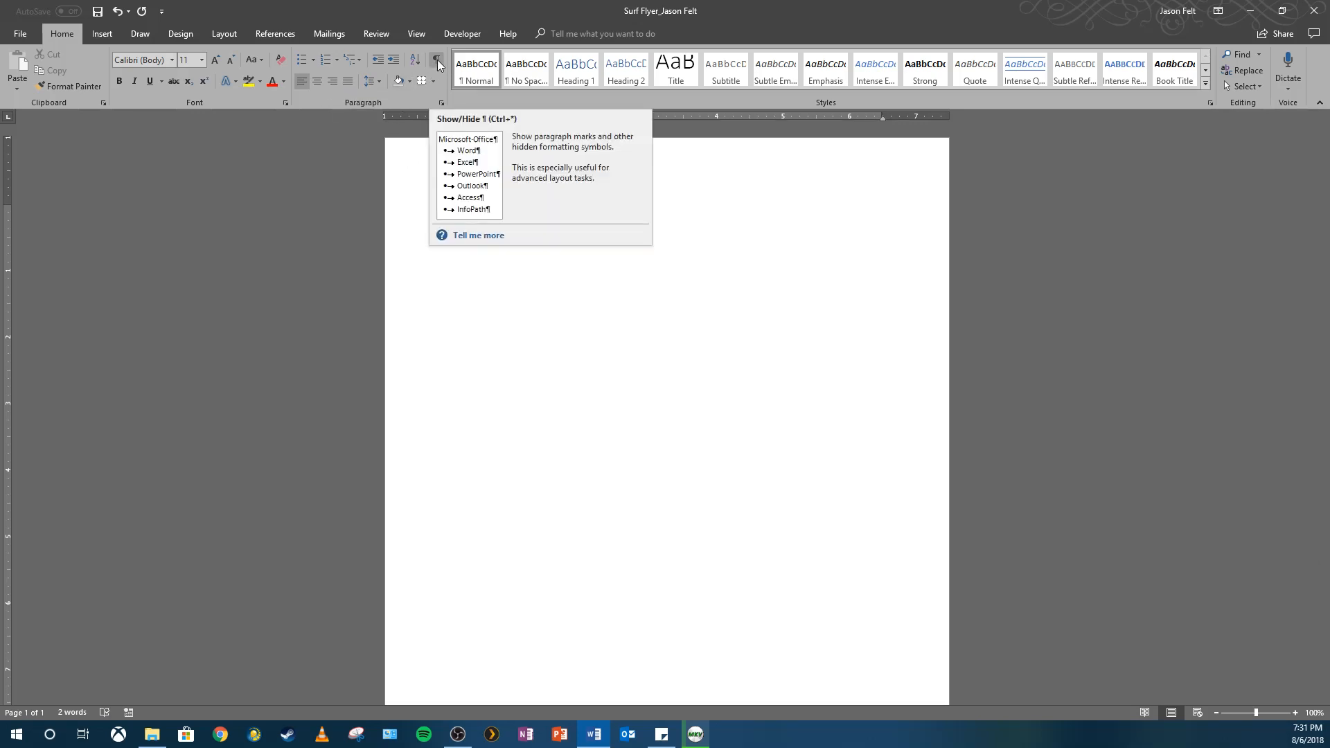
Turn on Show/Hide formatting marks and add another empty paragraph below the title.
left_click(437, 60)
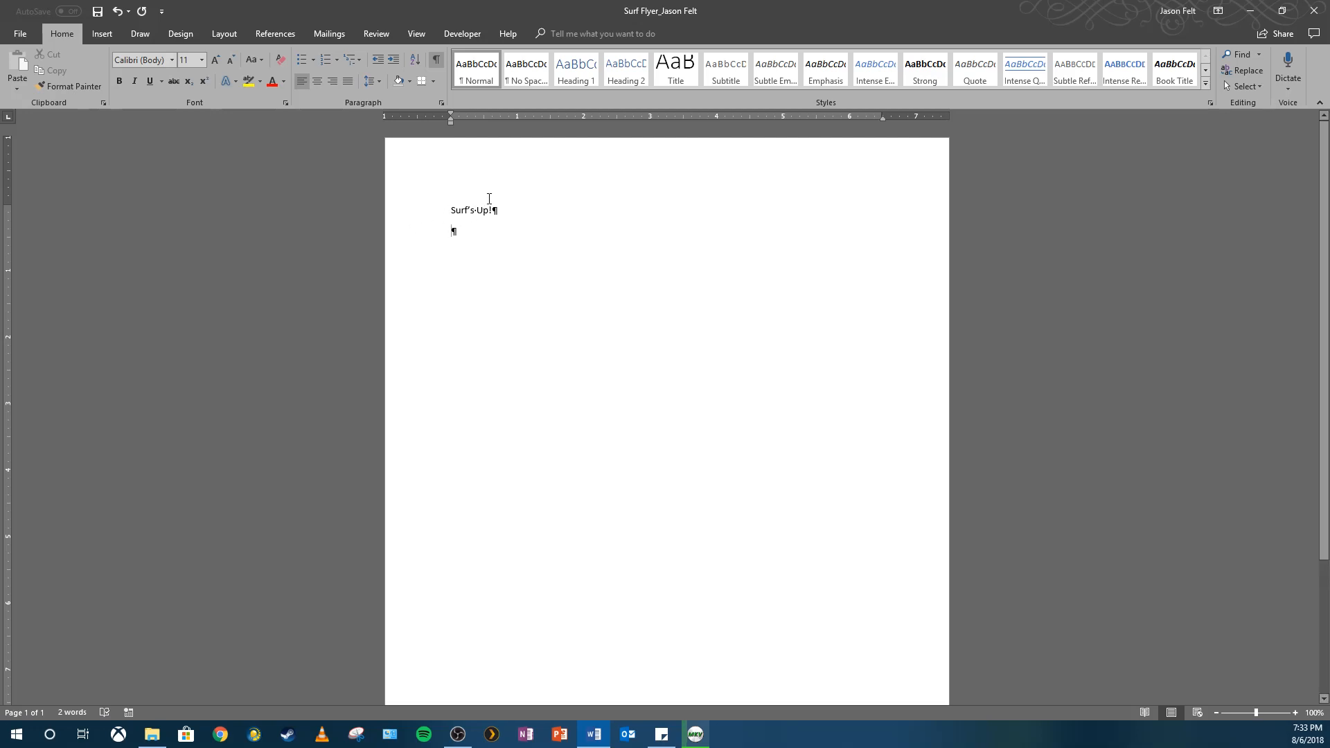
left_click(433, 64)
left_click(432, 64)
left_click(433, 64)
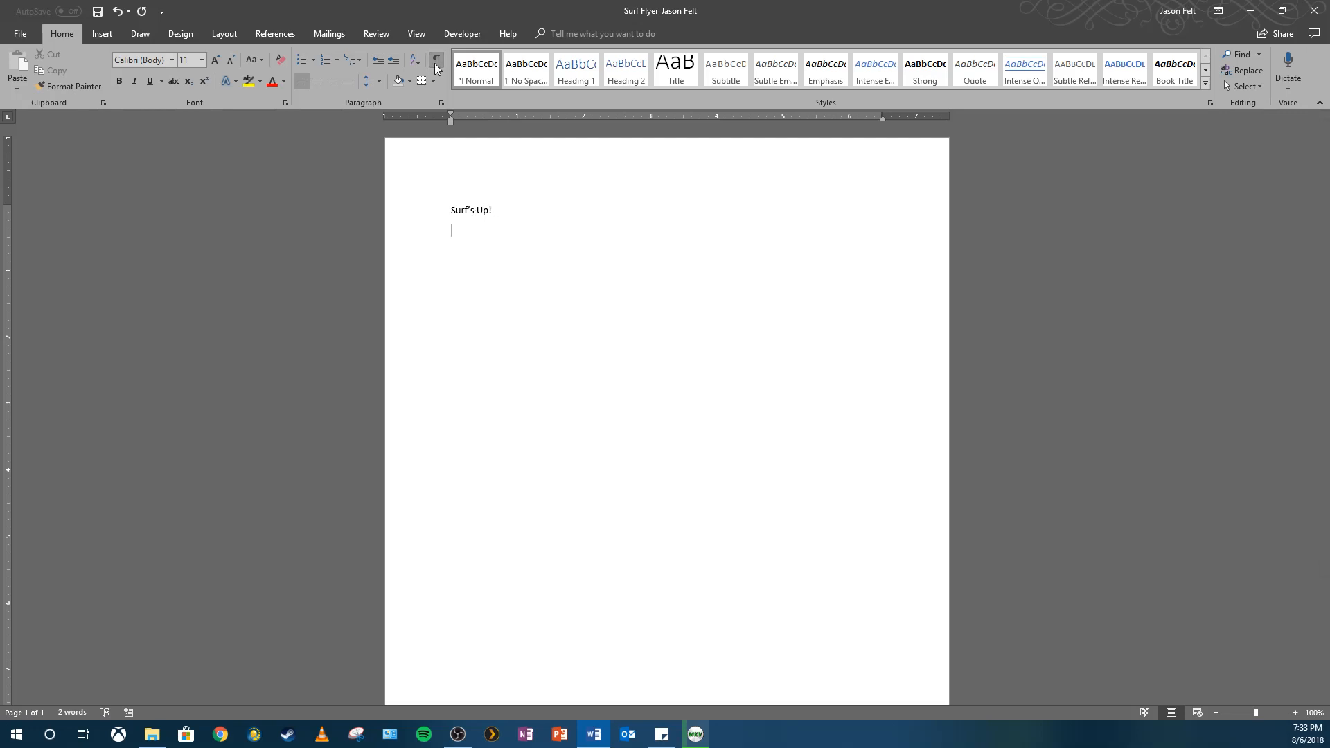
left_click(434, 63)
key("Return")
Set the document zoom to Page width.
left_click(1261, 713)
left_click(1258, 713)
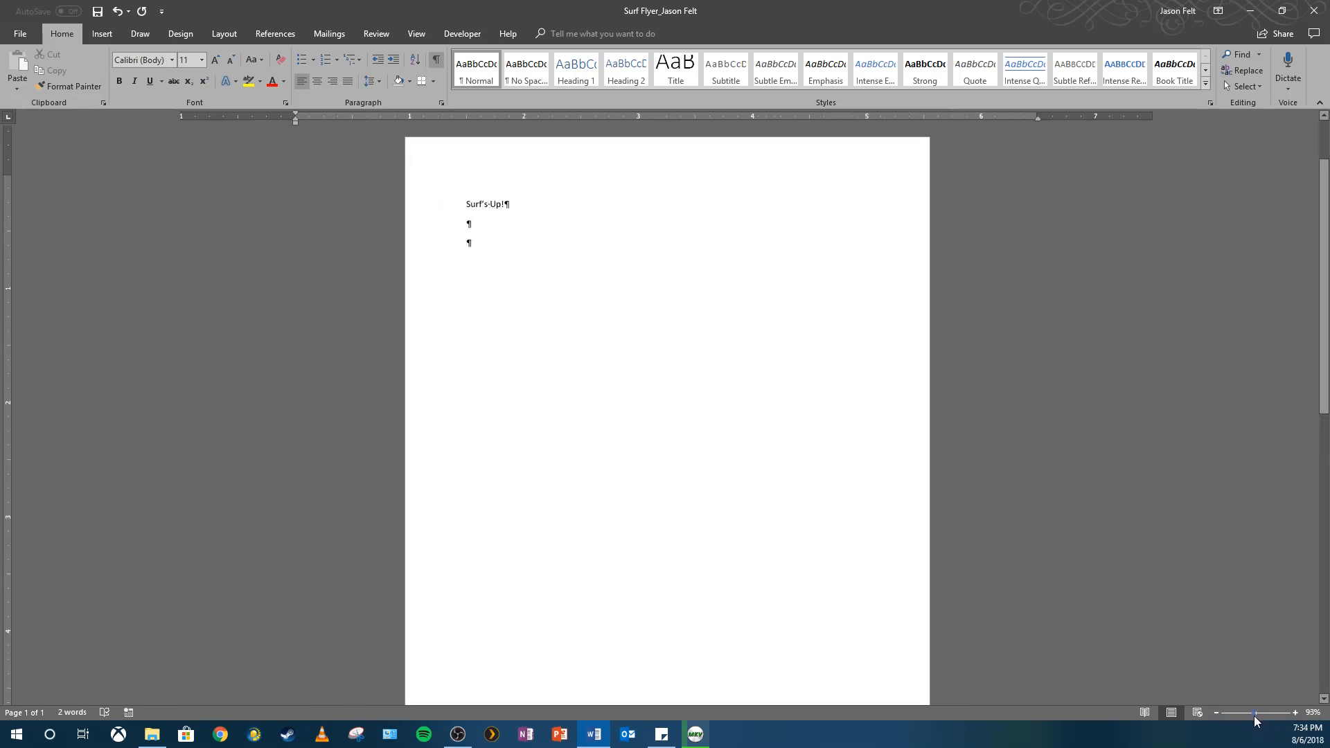
left_click(1259, 715)
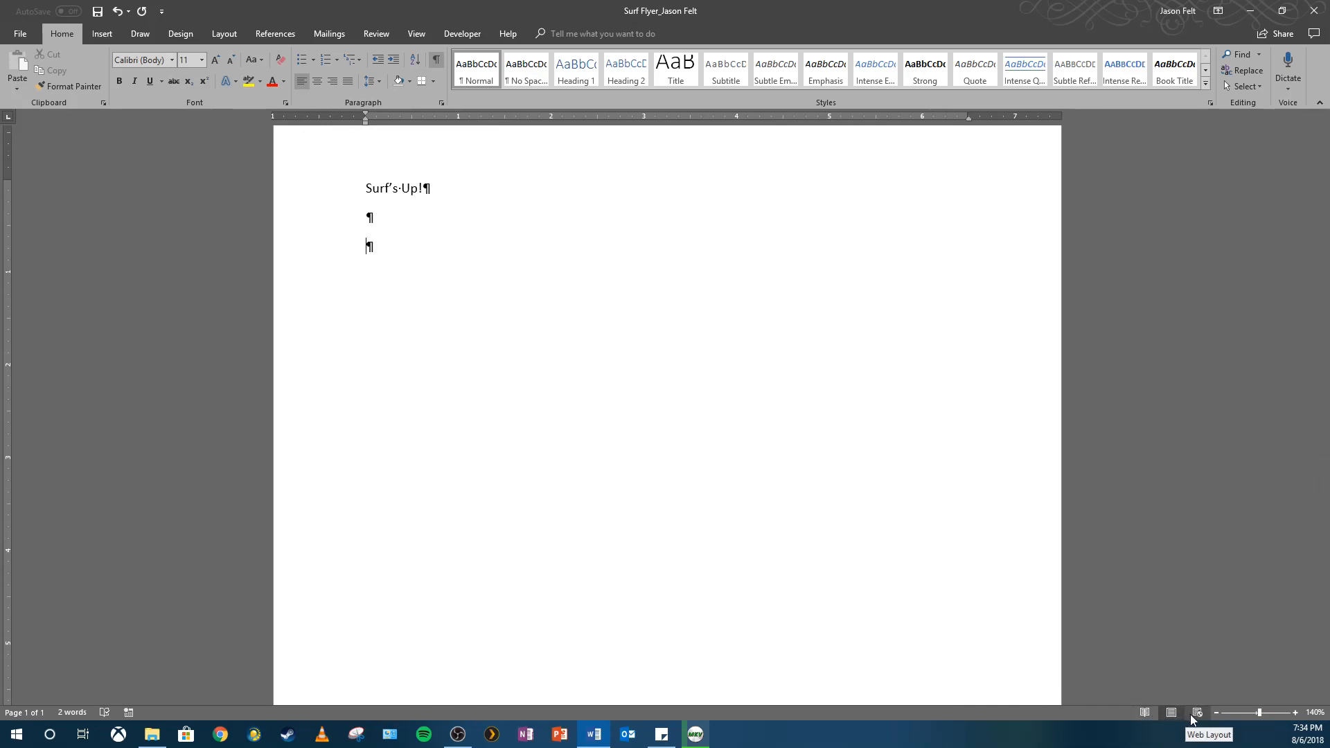
left_click(1315, 713)
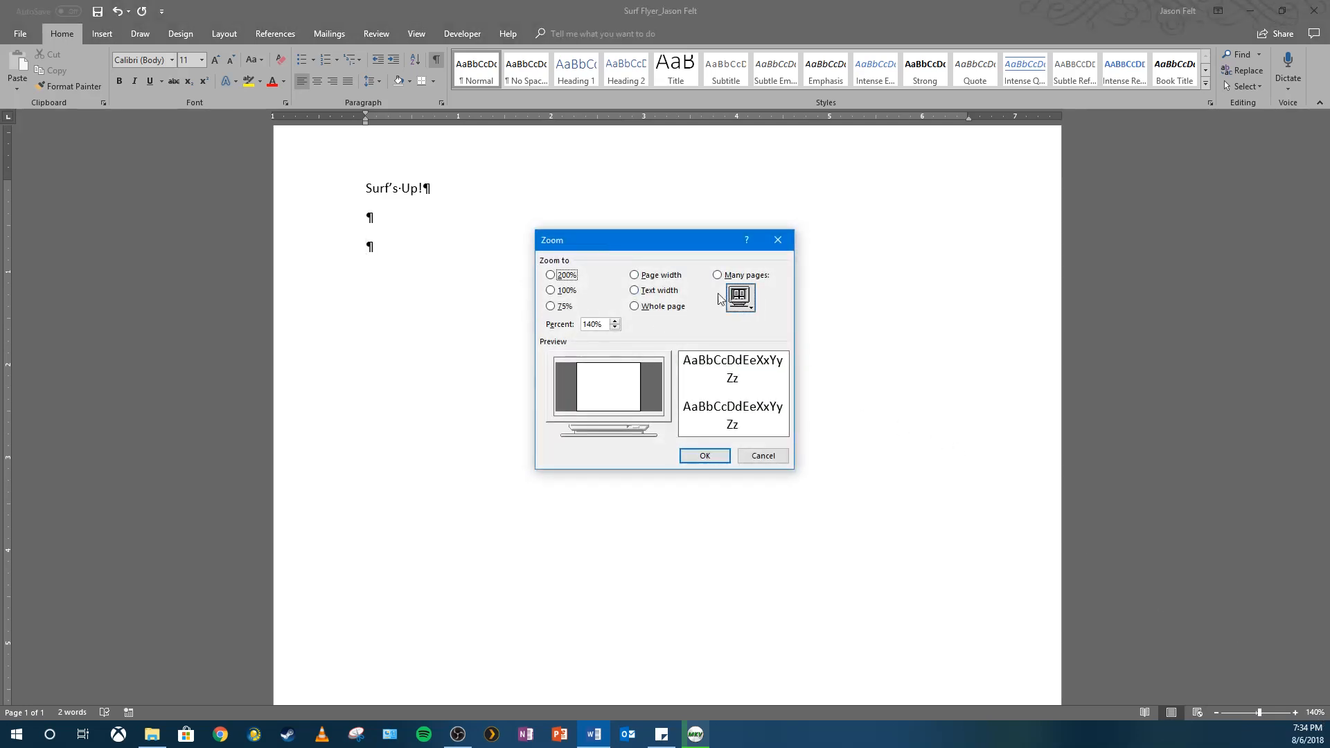
left_click(635, 275)
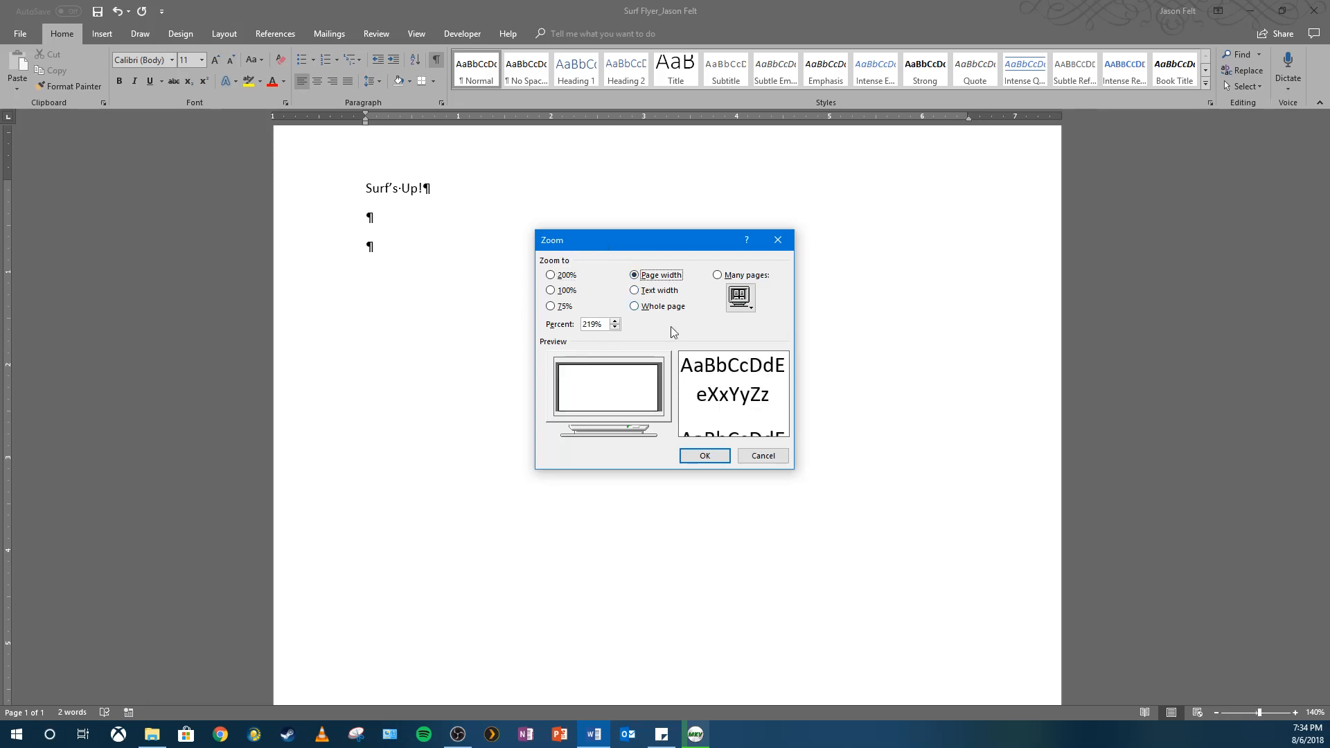
left_click(704, 453)
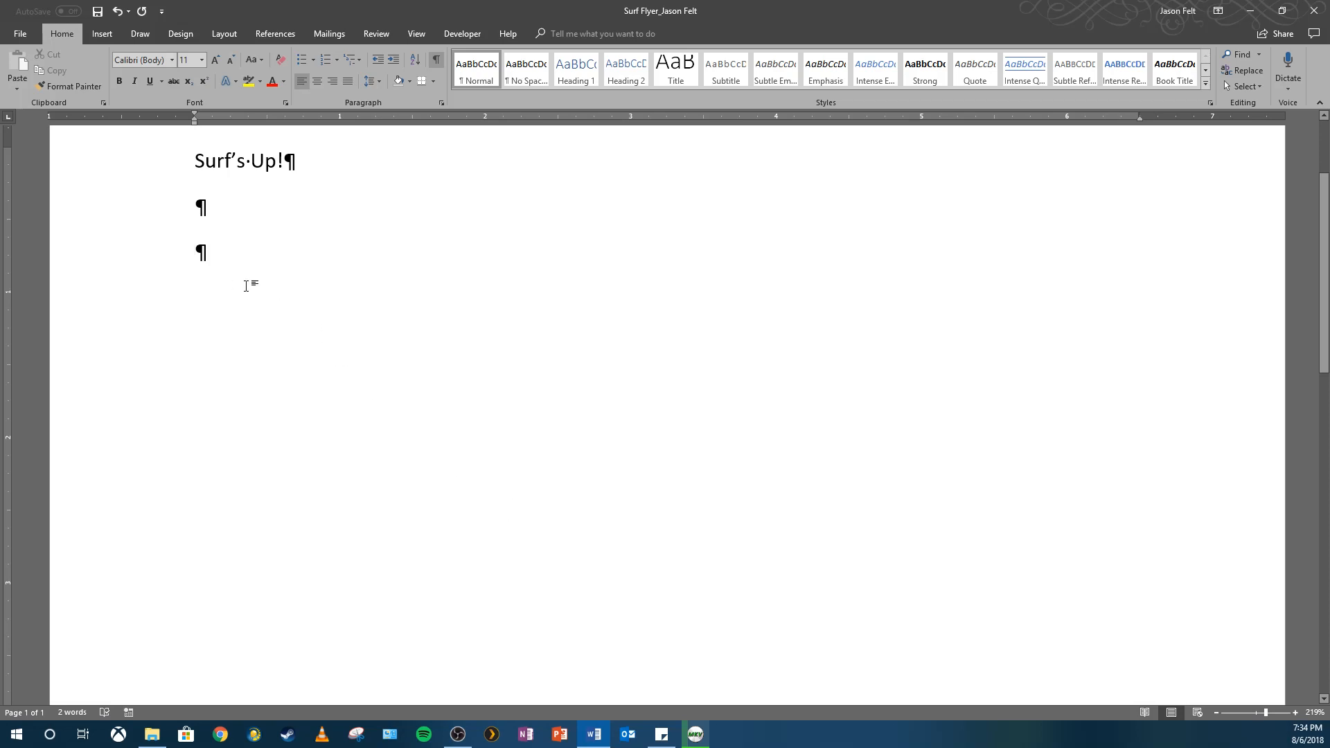
Type the promo paragraph about learning to surf, then begin the feature line 'Private or goup'.
type("Lea")
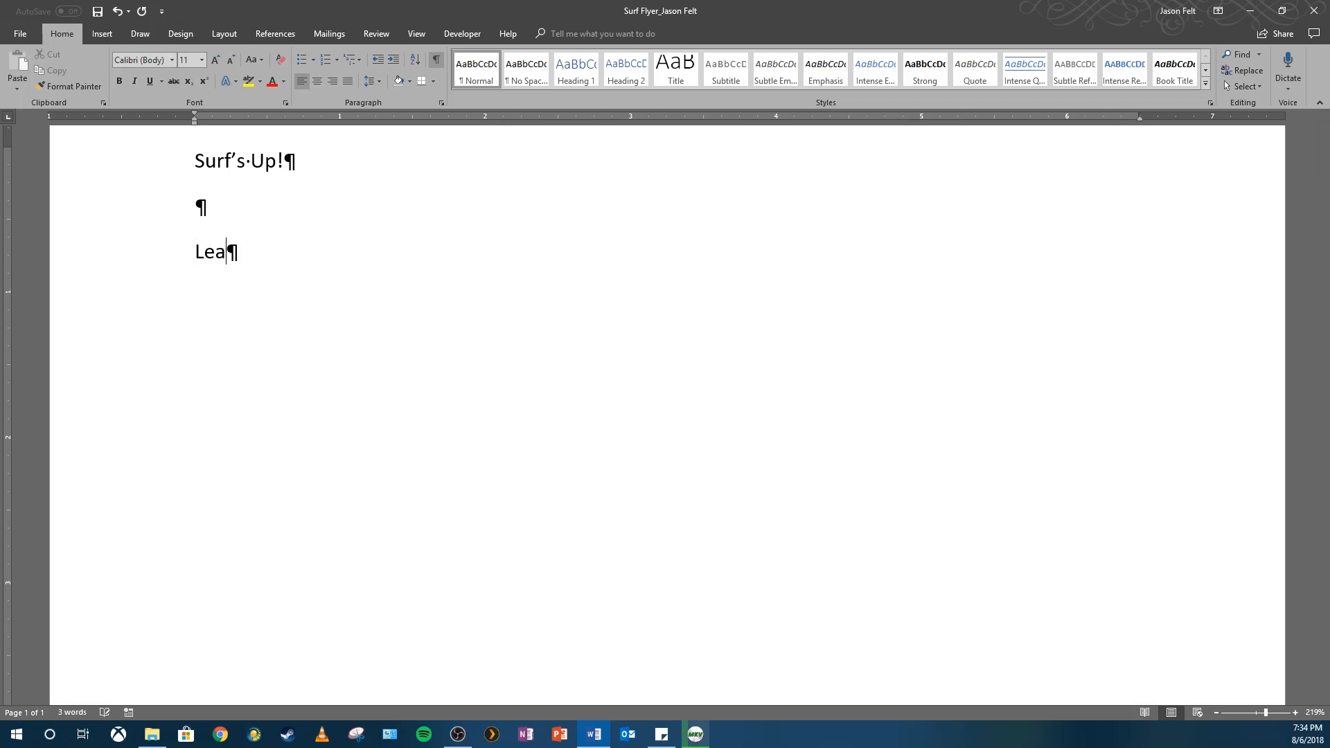
type("rn to surf or i")
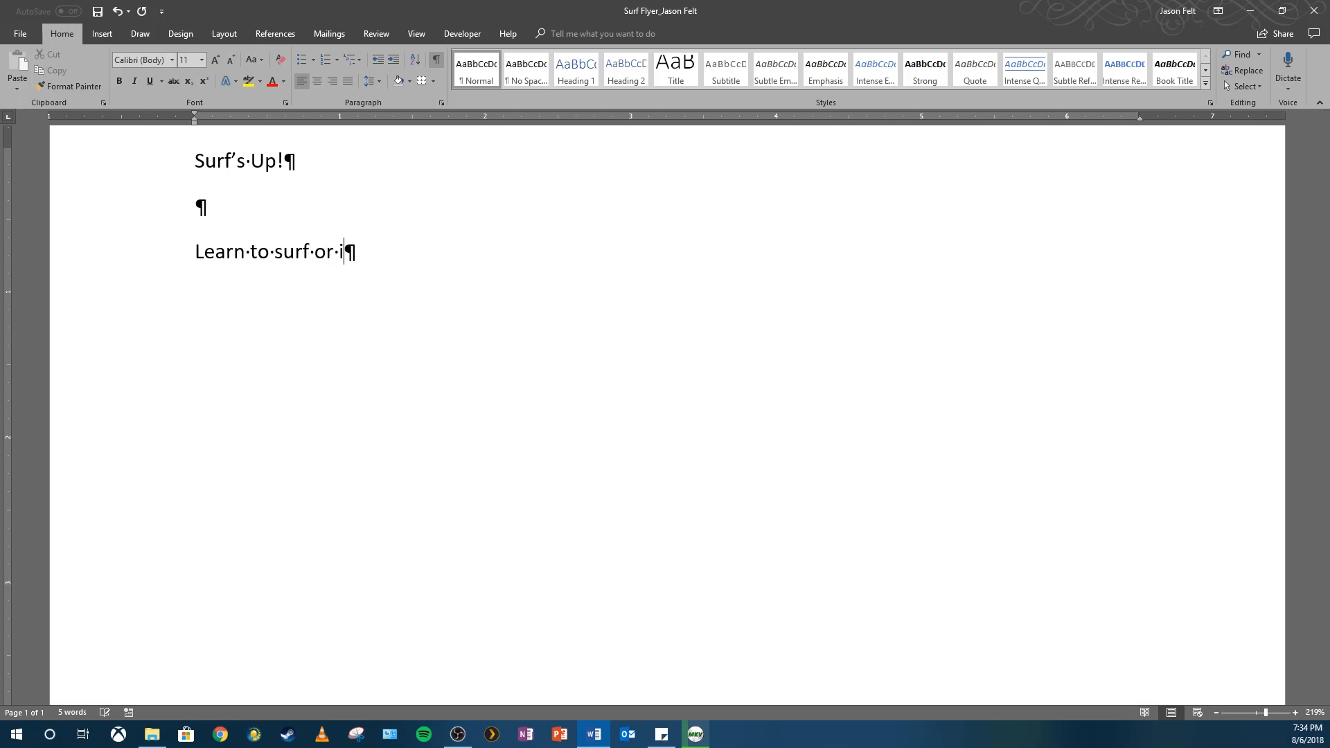
type("mprove your form a")
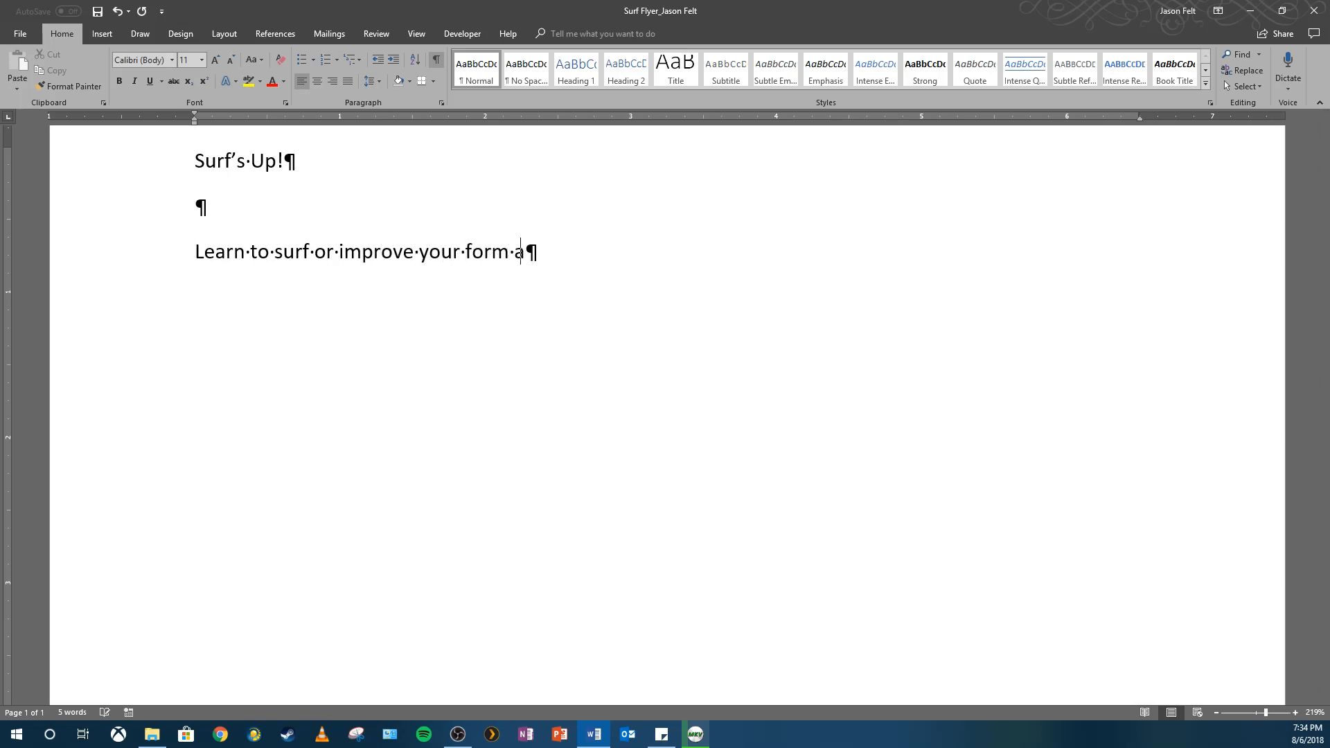
type("nd skills on t")
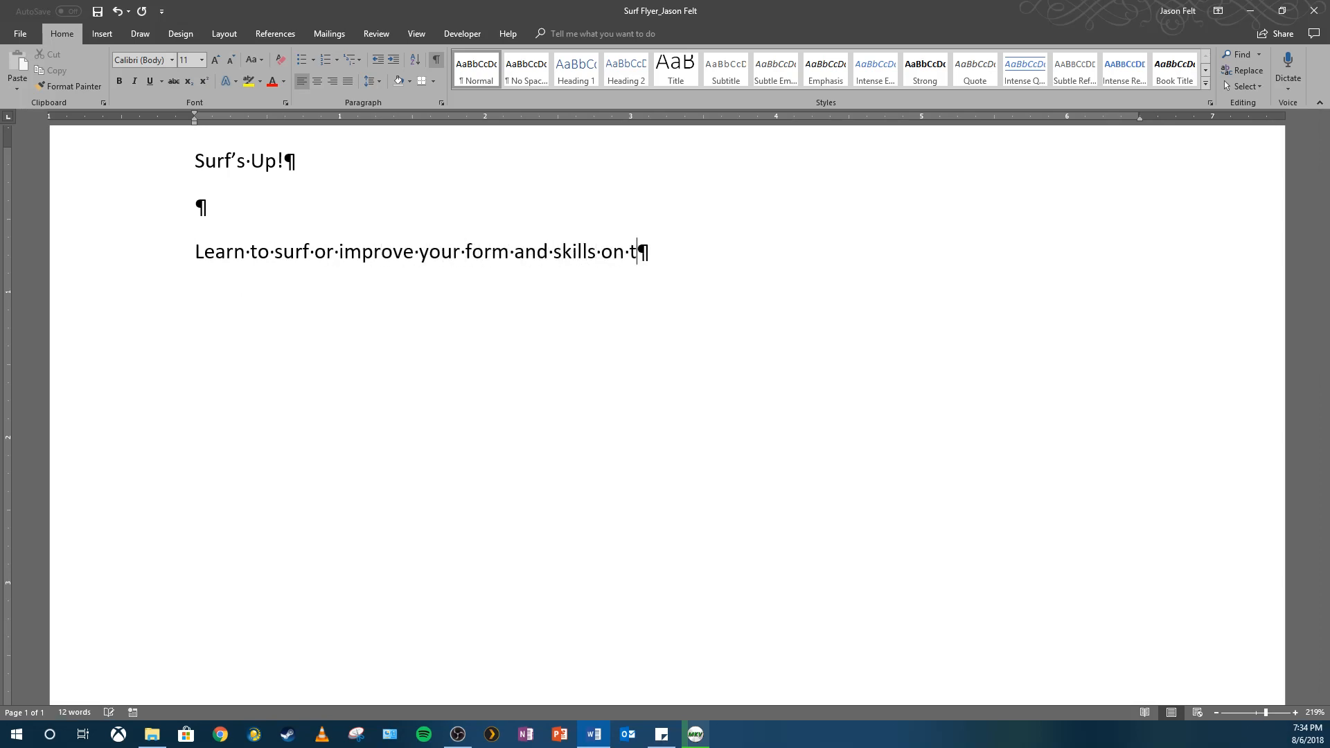
type("he waves through e")
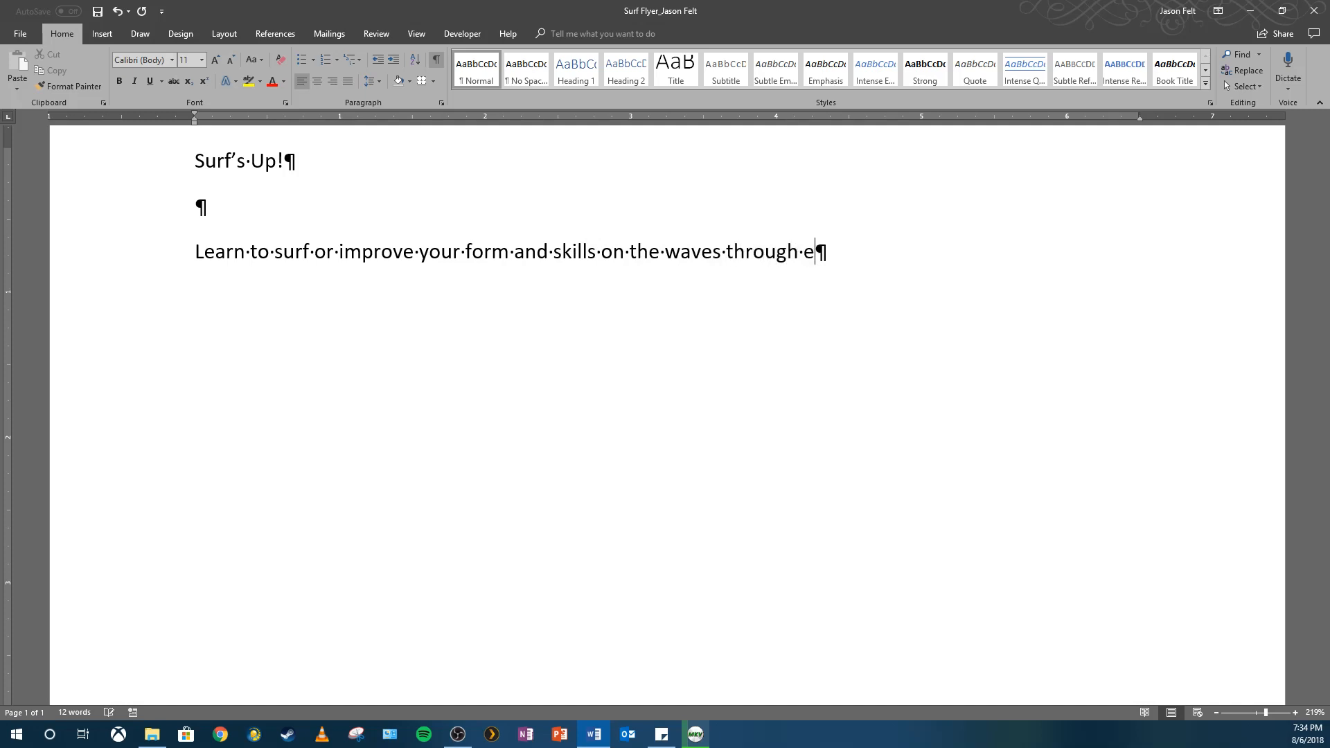
type("xpert instruction")
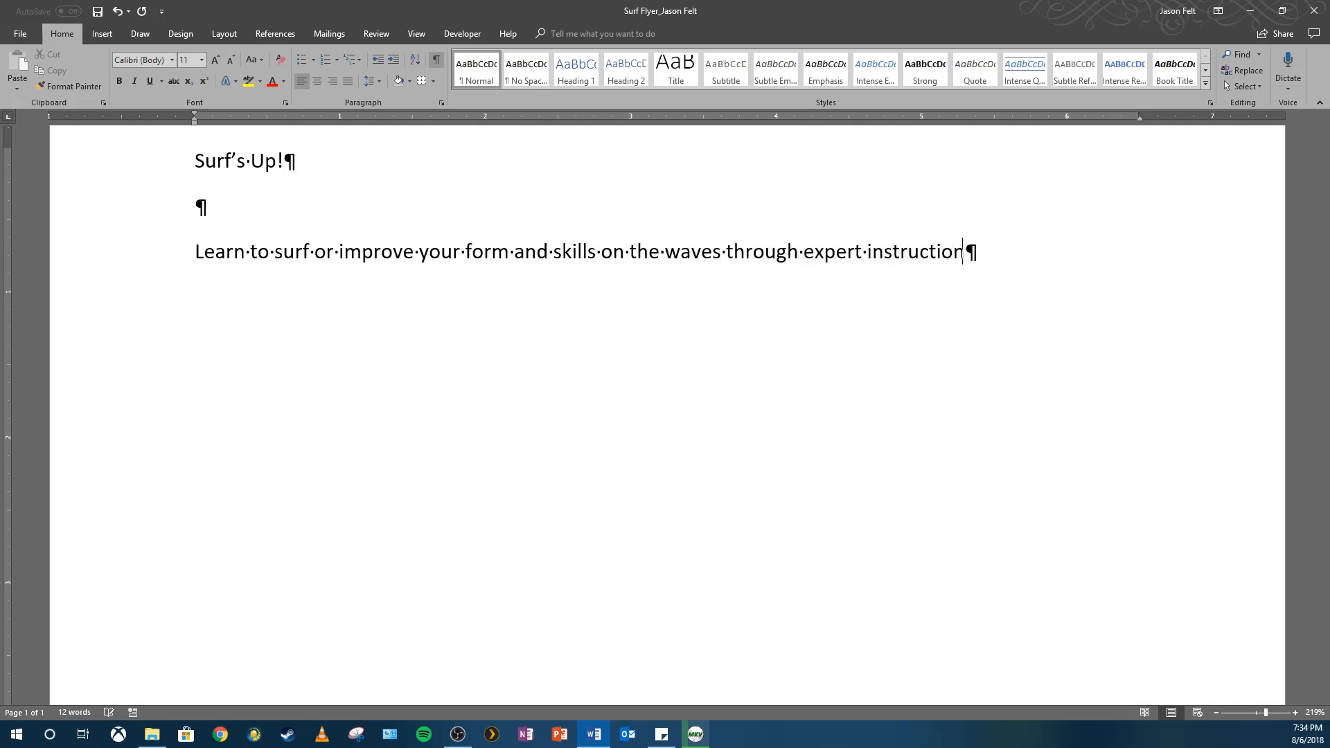
type(" from our aw")
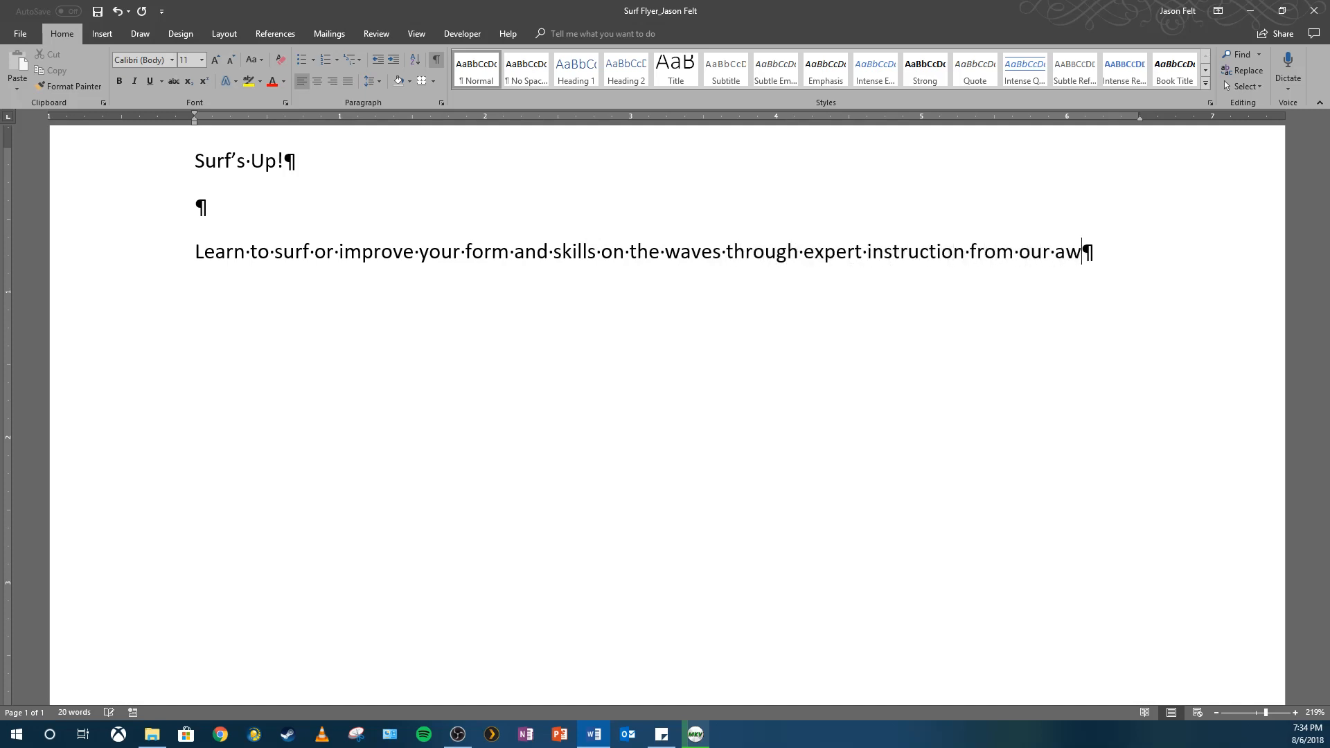
type("ard-winning surf school")
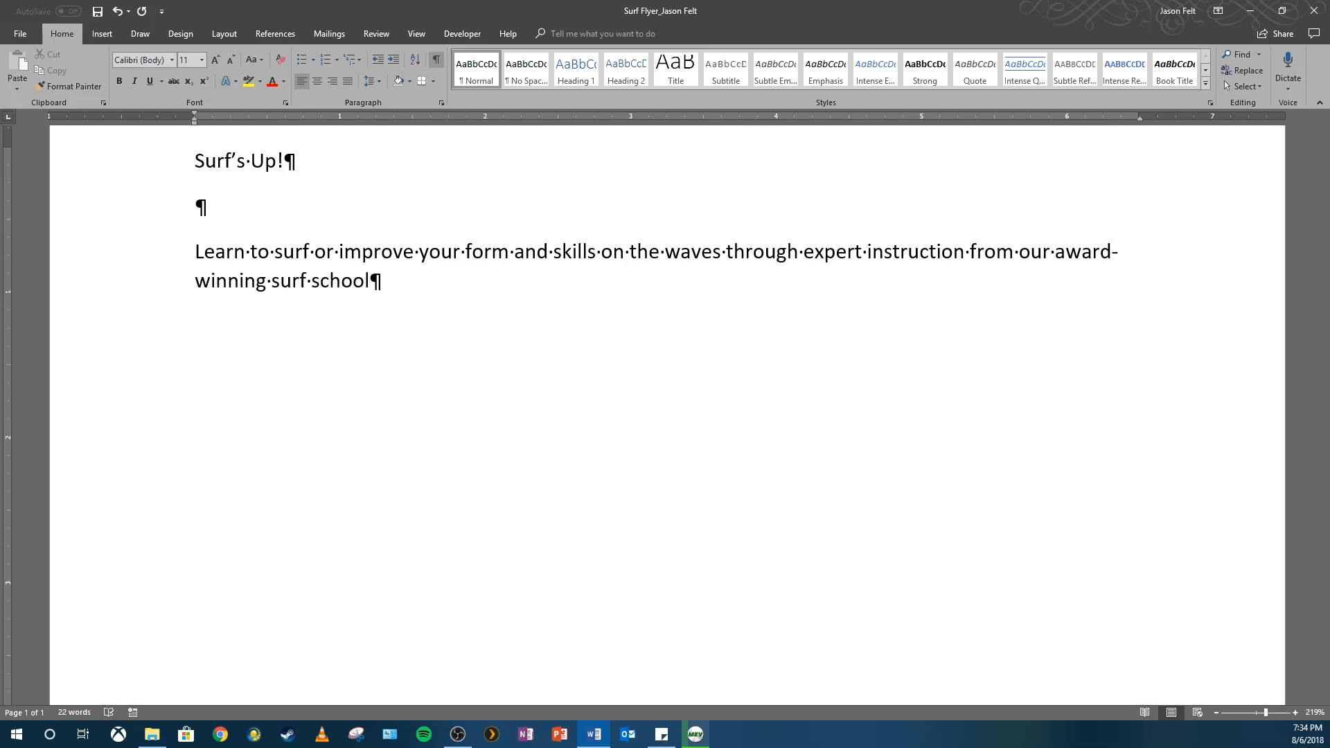
type(".")
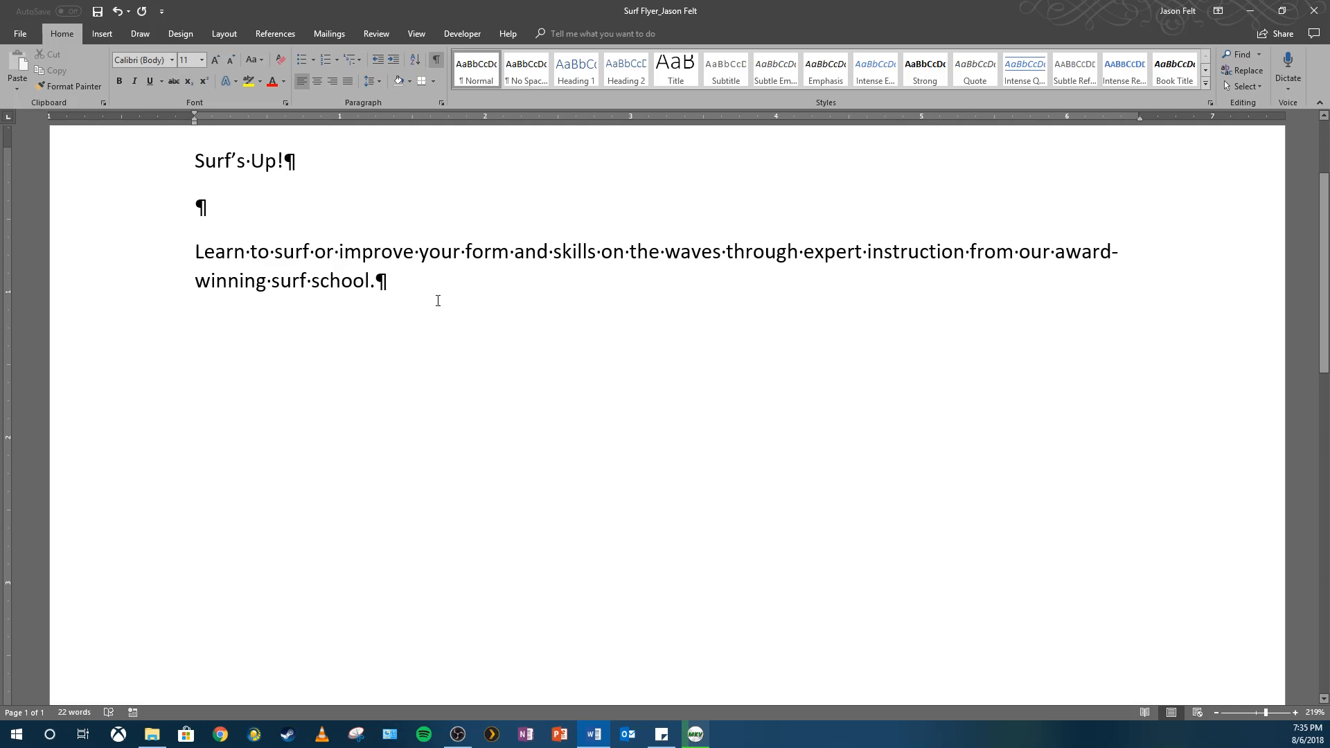
key("Return")
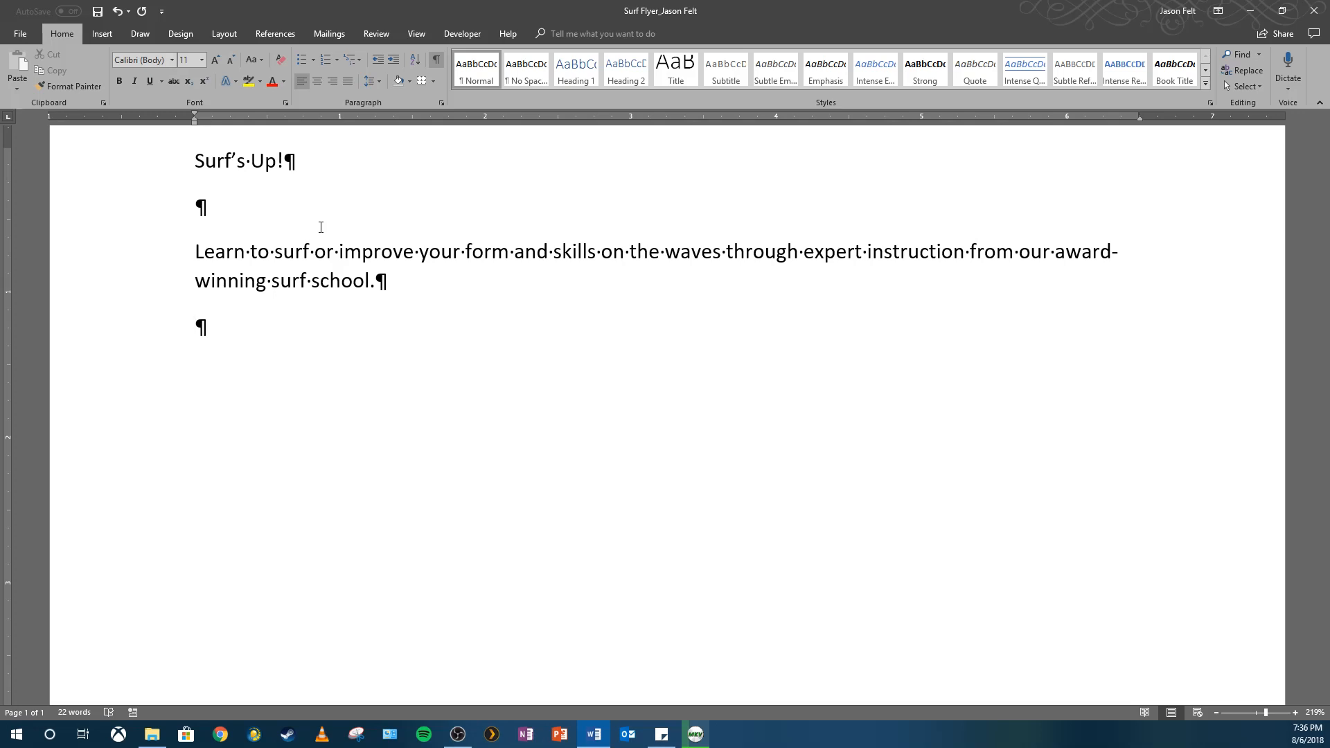
type("Private and go")
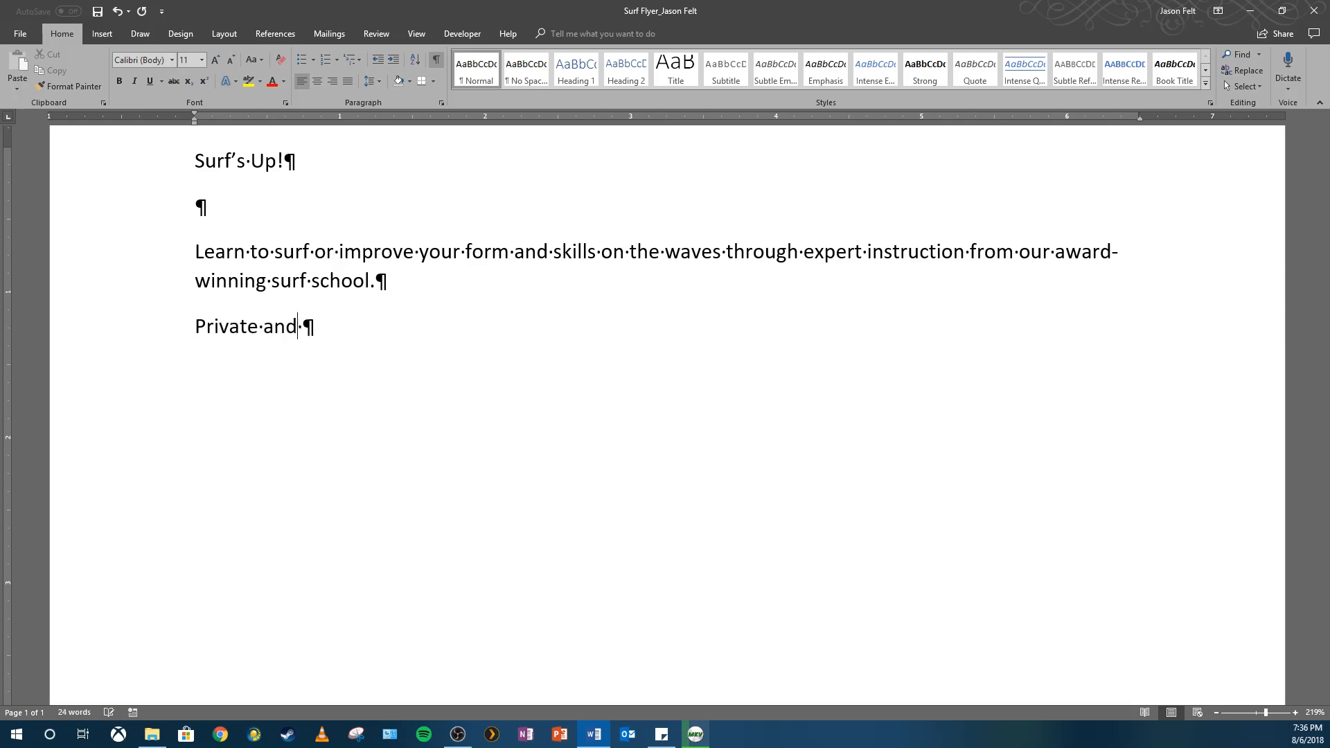
key("BackSpace")
key("BackSpace")
key("BackSpace")
key("BackSpace")
key("BackSpace")
key("BackSpace")
type("or goup")
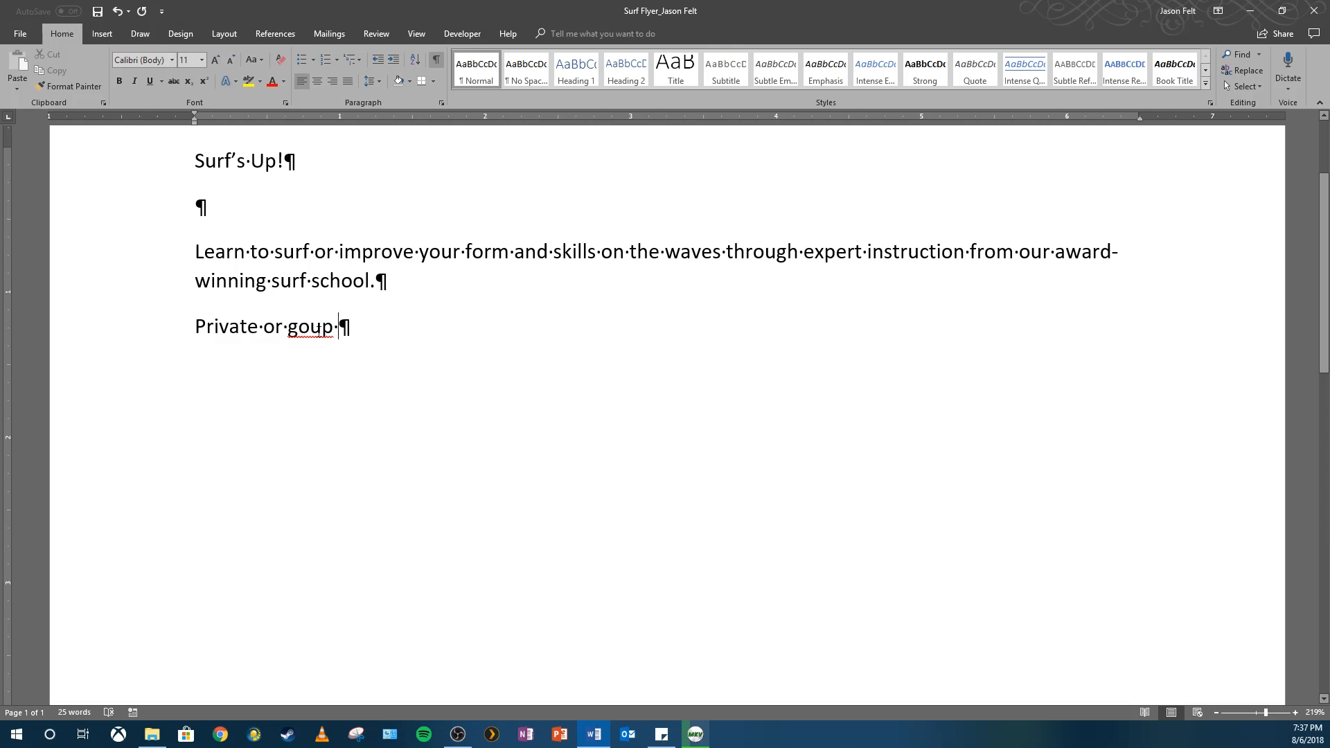
Correct 'goup' to 'group' using the spelling suggestion.
right_click(311, 330)
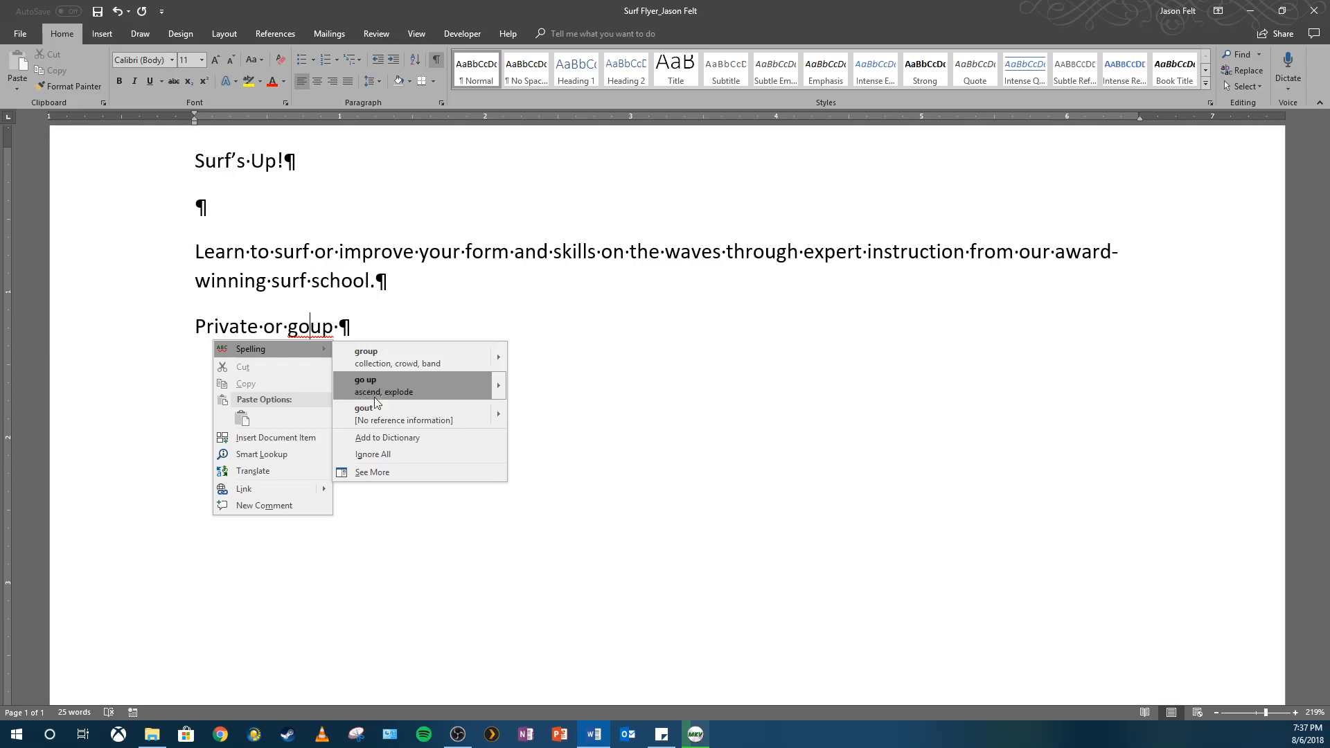
left_click(385, 356)
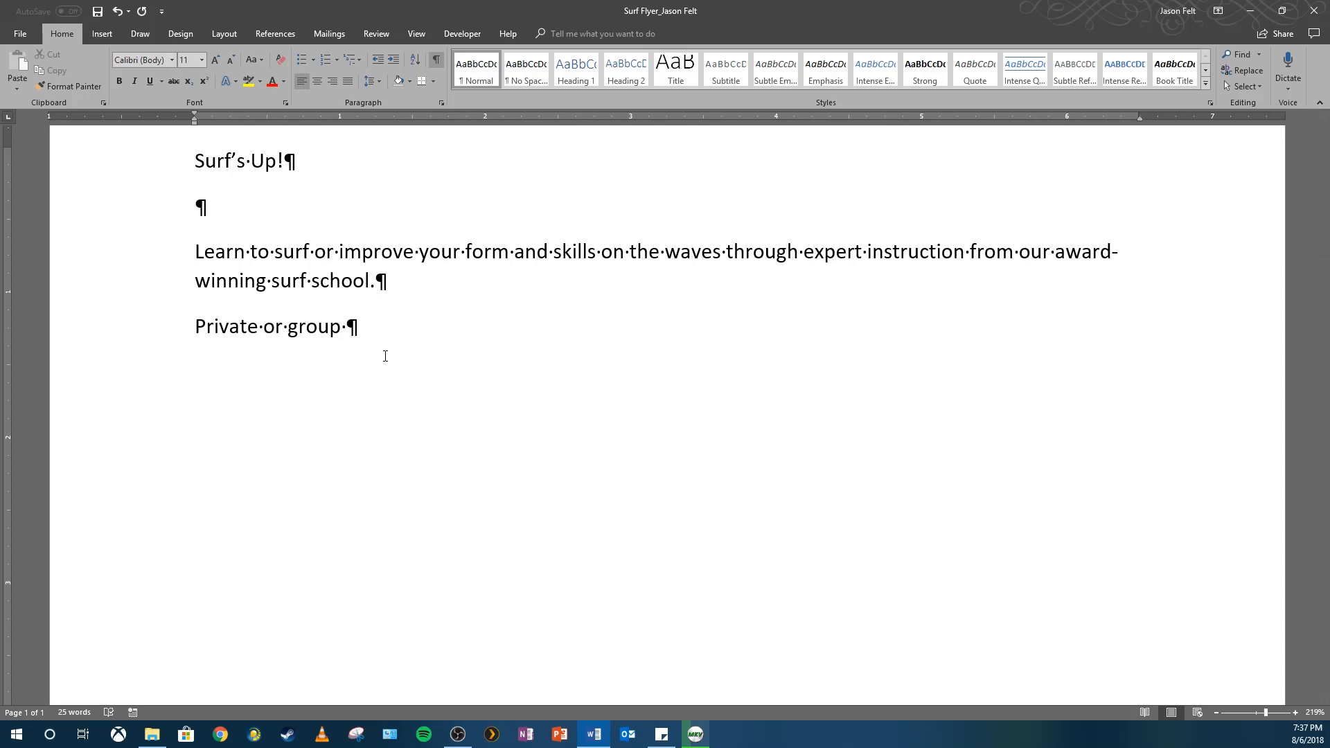
Complete 'Private or group lessons' and add the line 'Photo and video packages available'.
type("lessons")
key("Return")
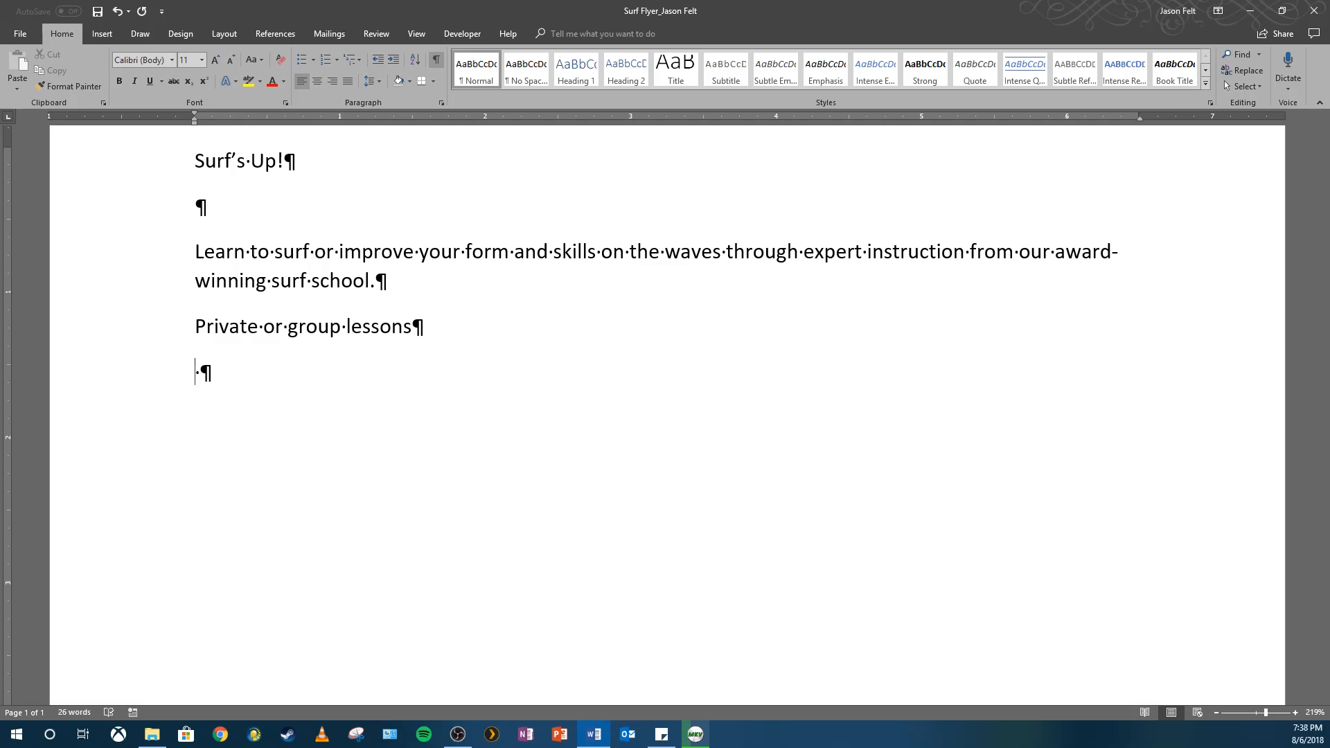
type("O")
key("BackSpace")
type("Phot")
type("o and video")
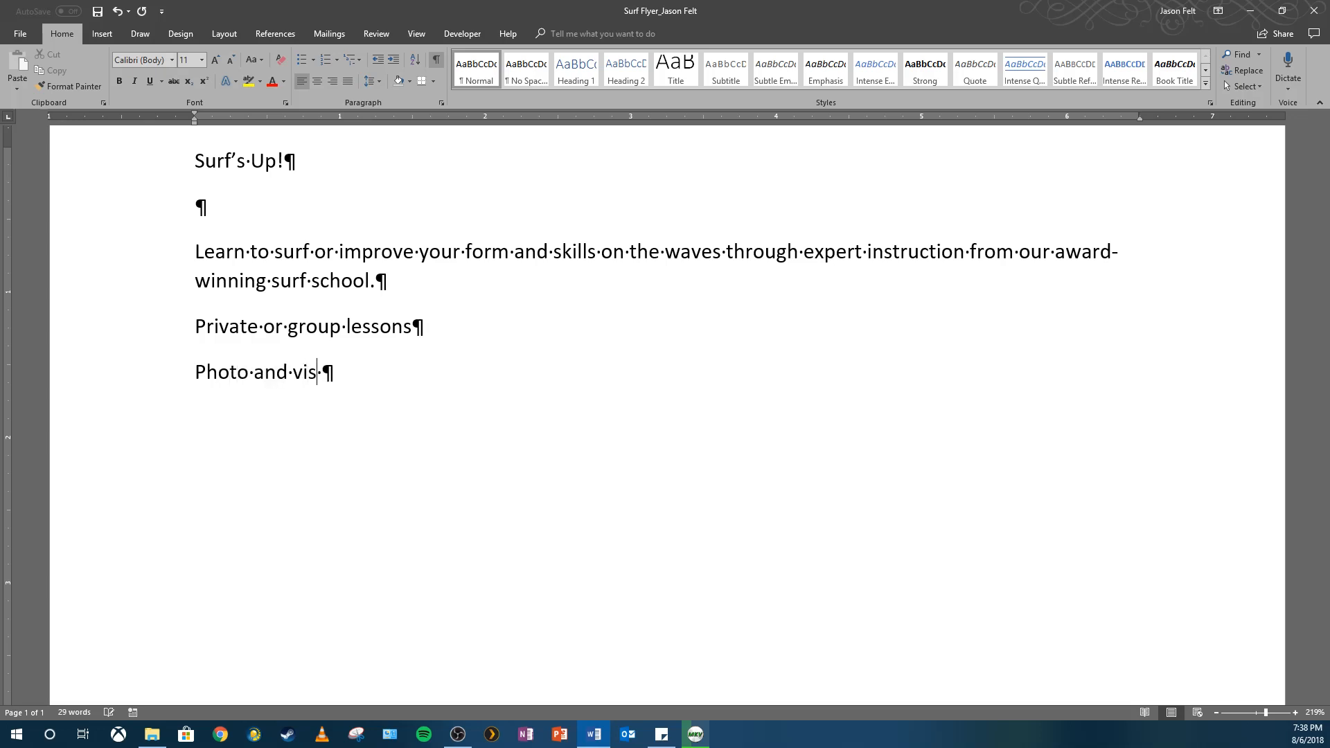
type(" packages ava")
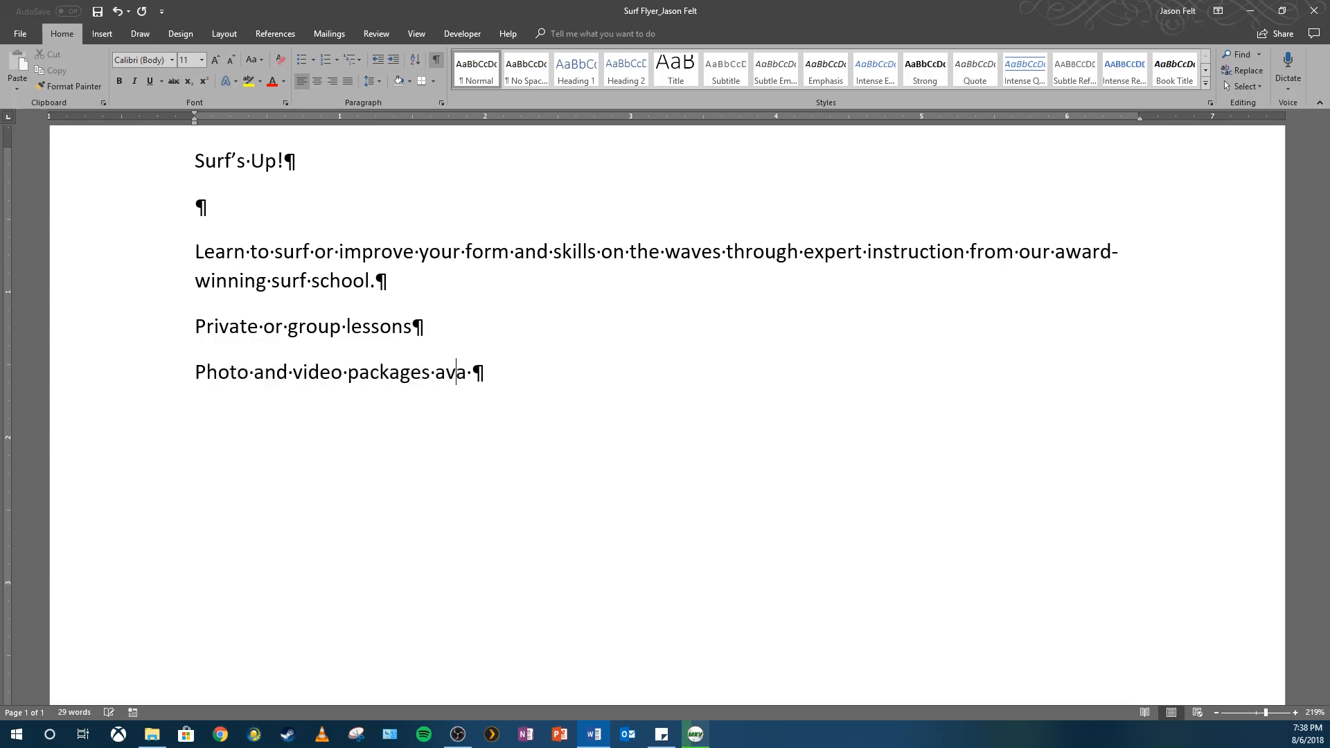
type("ilable")
key("BackSpace")
key("Return")
Add 'Reef shoes and surfboard rental included' and a 'To sign up for a lesson, call' line with a phone number.
type("R")
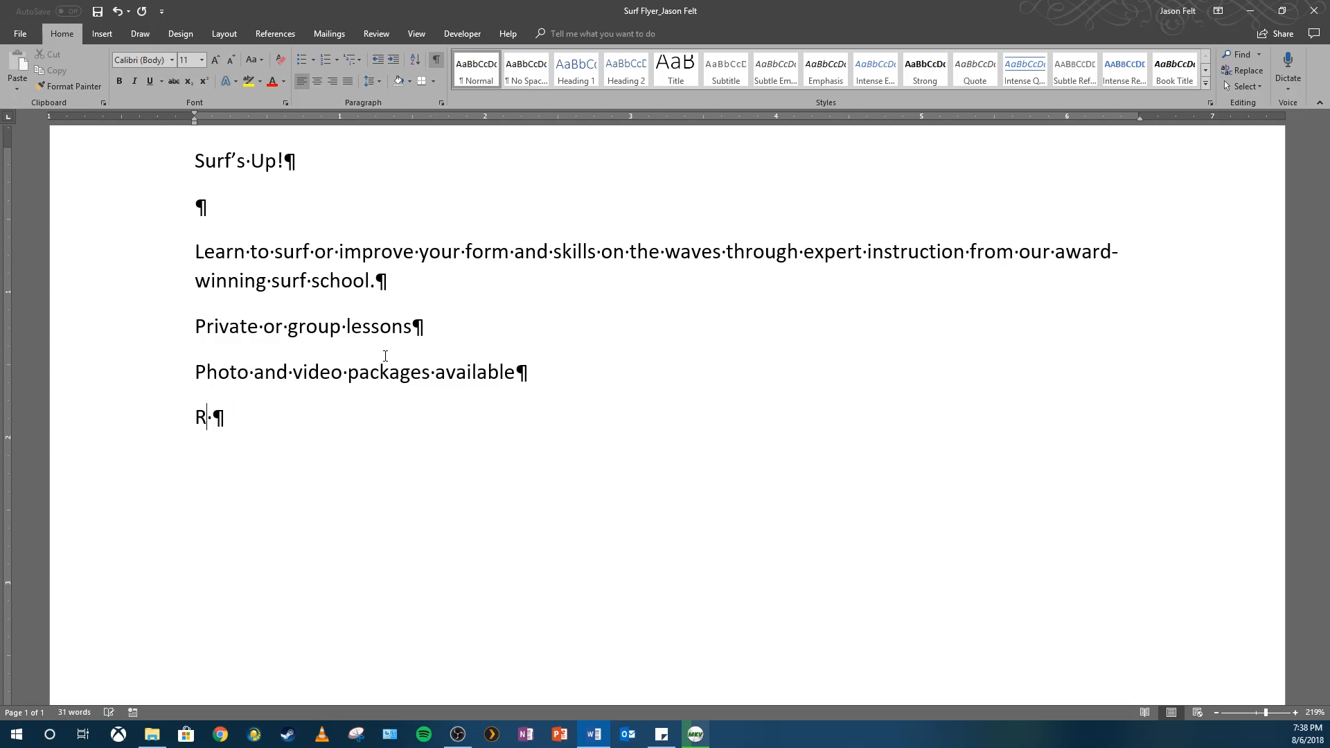
type("eef  shoes and ")
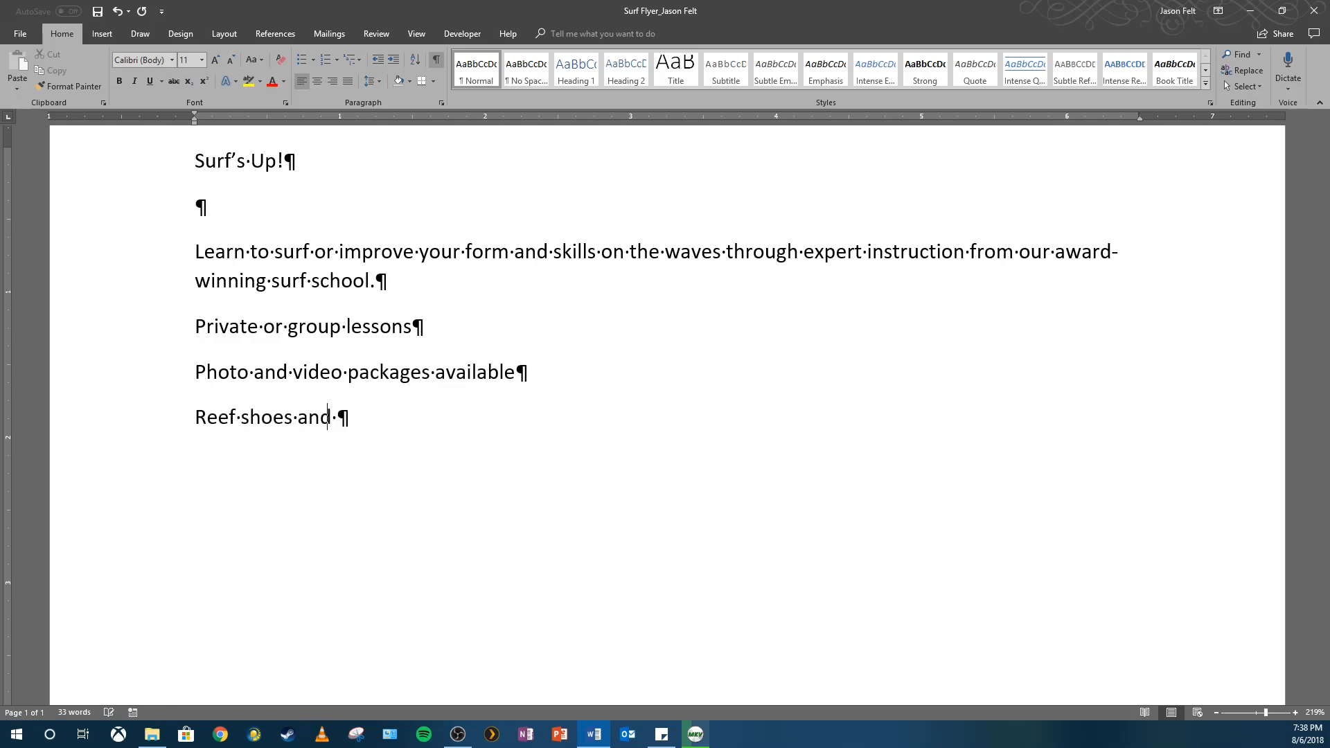
type("surfboard ")
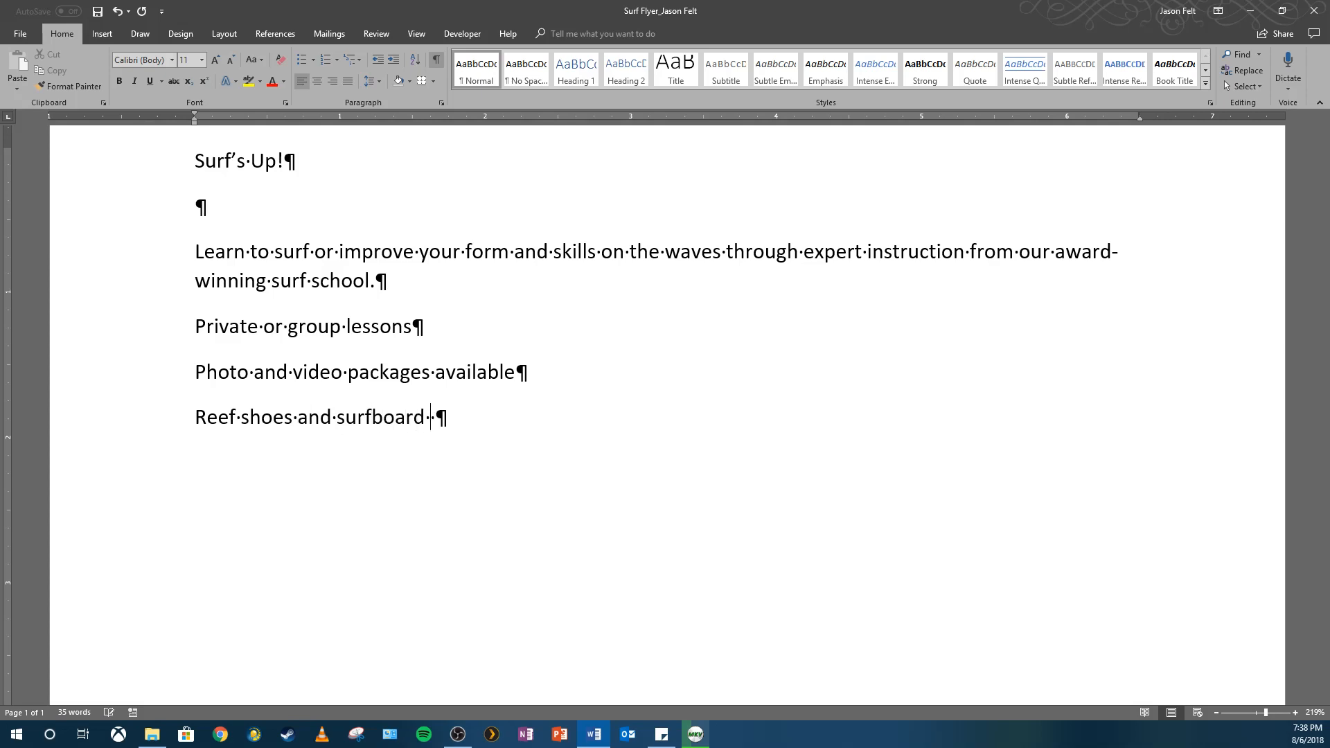
type("rental included")
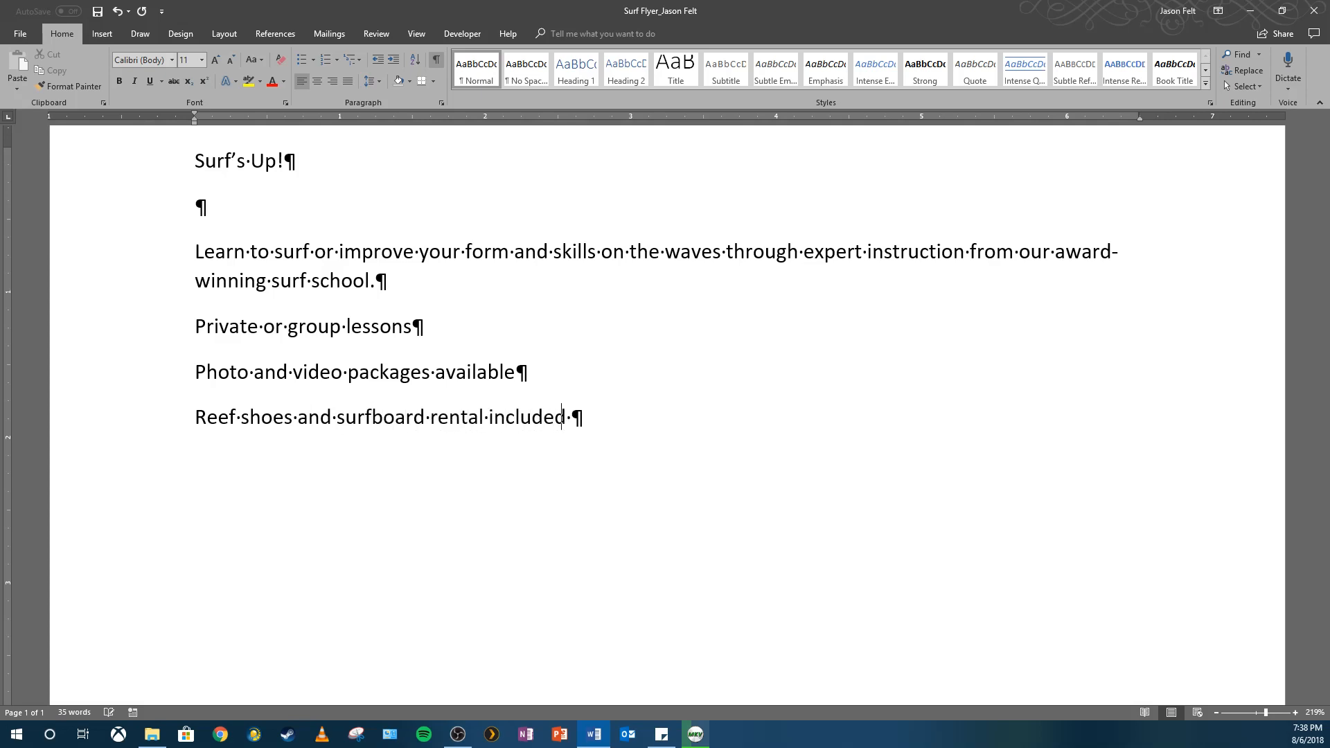
key("Return")
type("To sign")
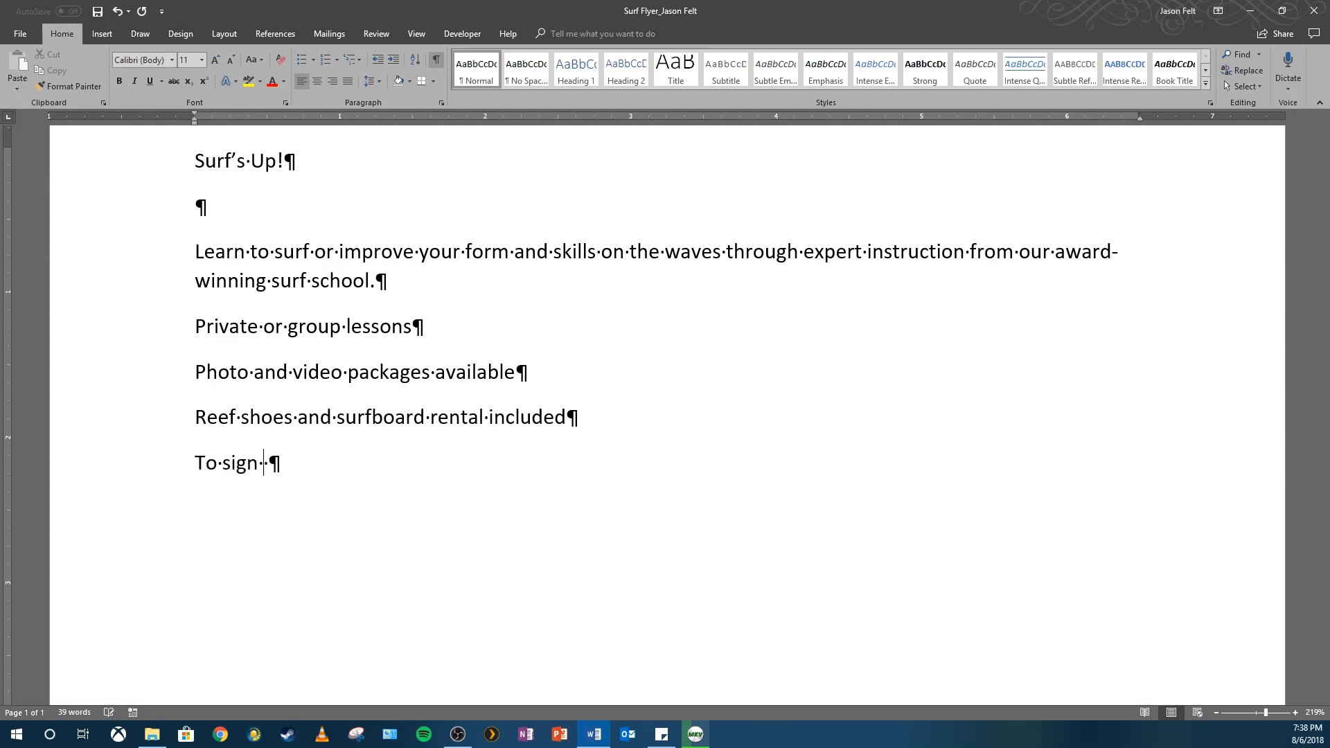
type(" up for a lesson, ")
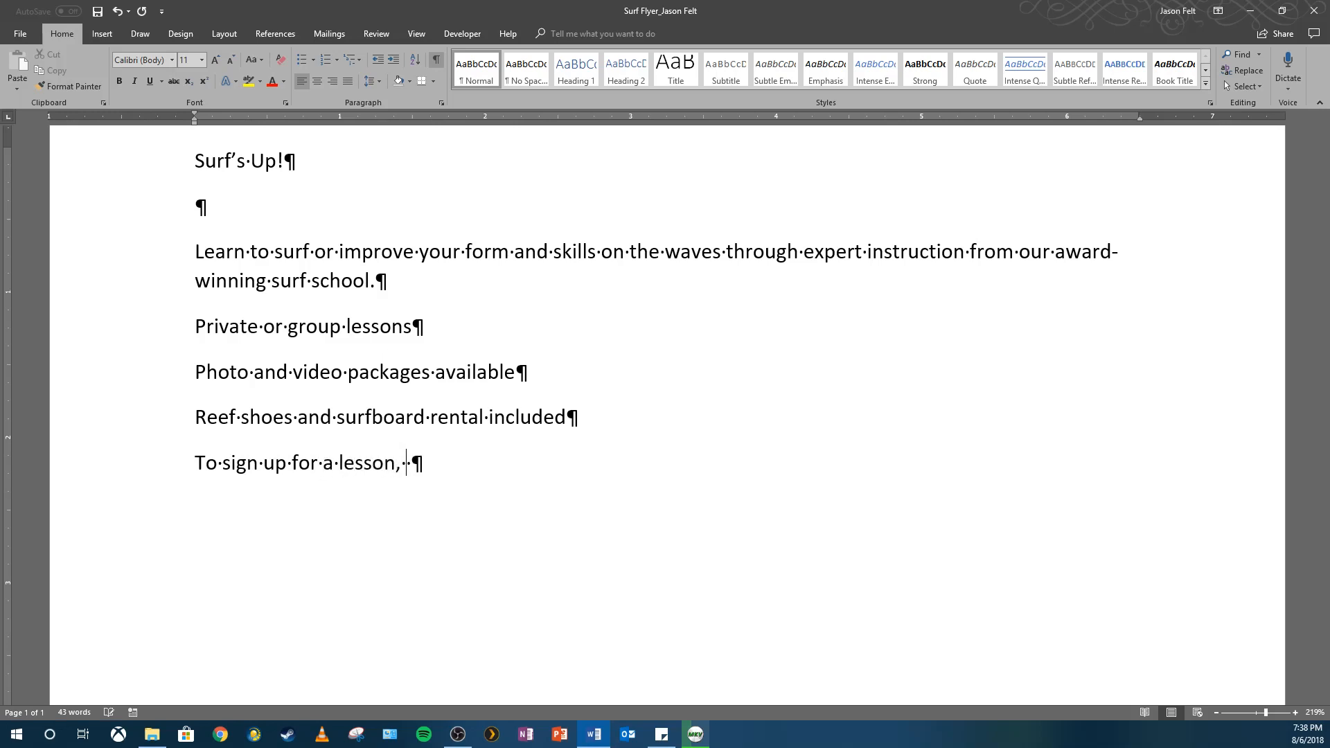
type("call 555-SURF!")
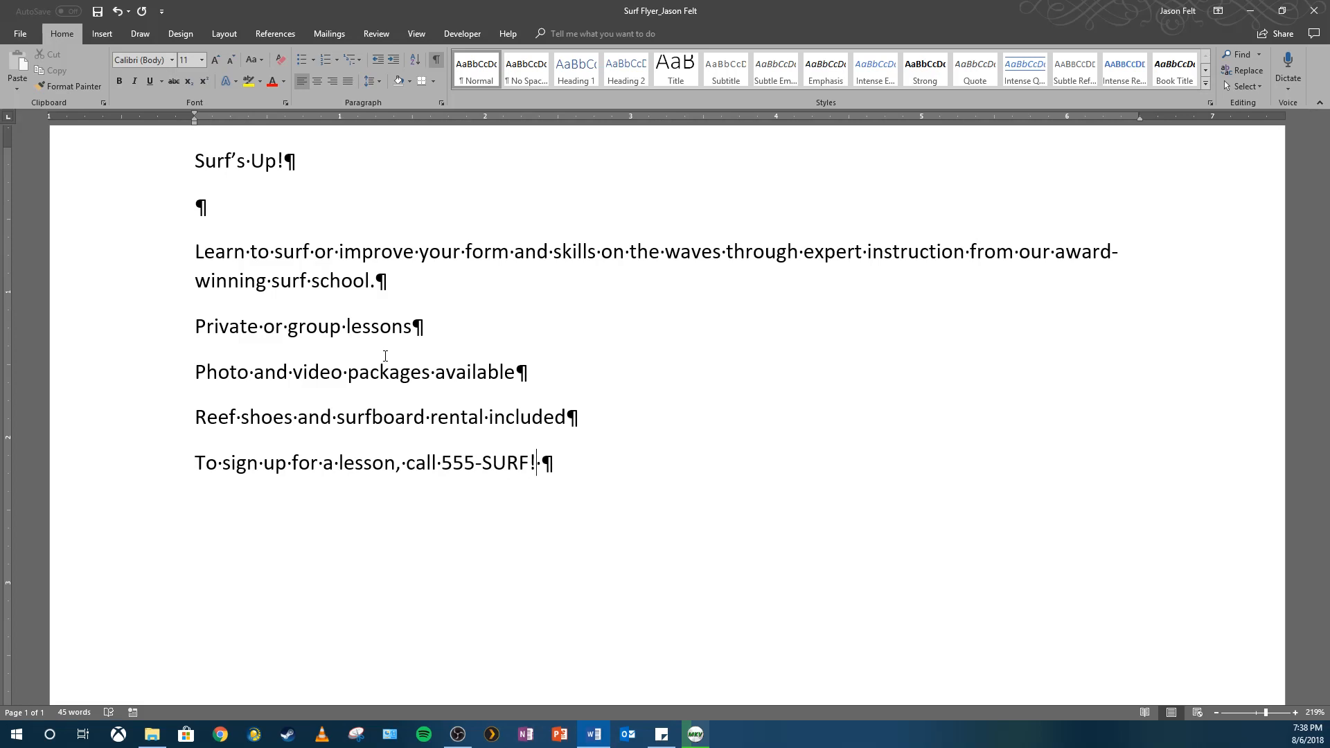
Save the flyer and scroll back to the top of the page.
left_click(92, 18)
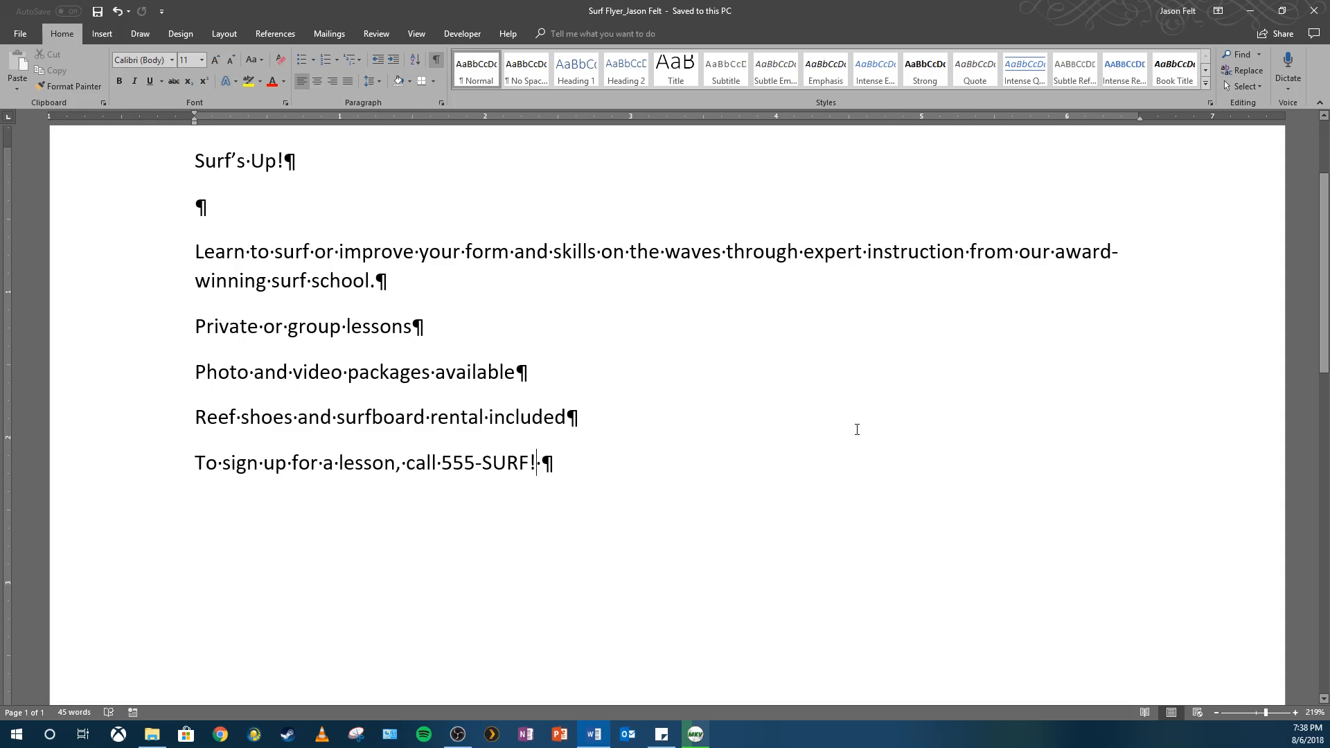
scroll(843, 478, "up", 2)
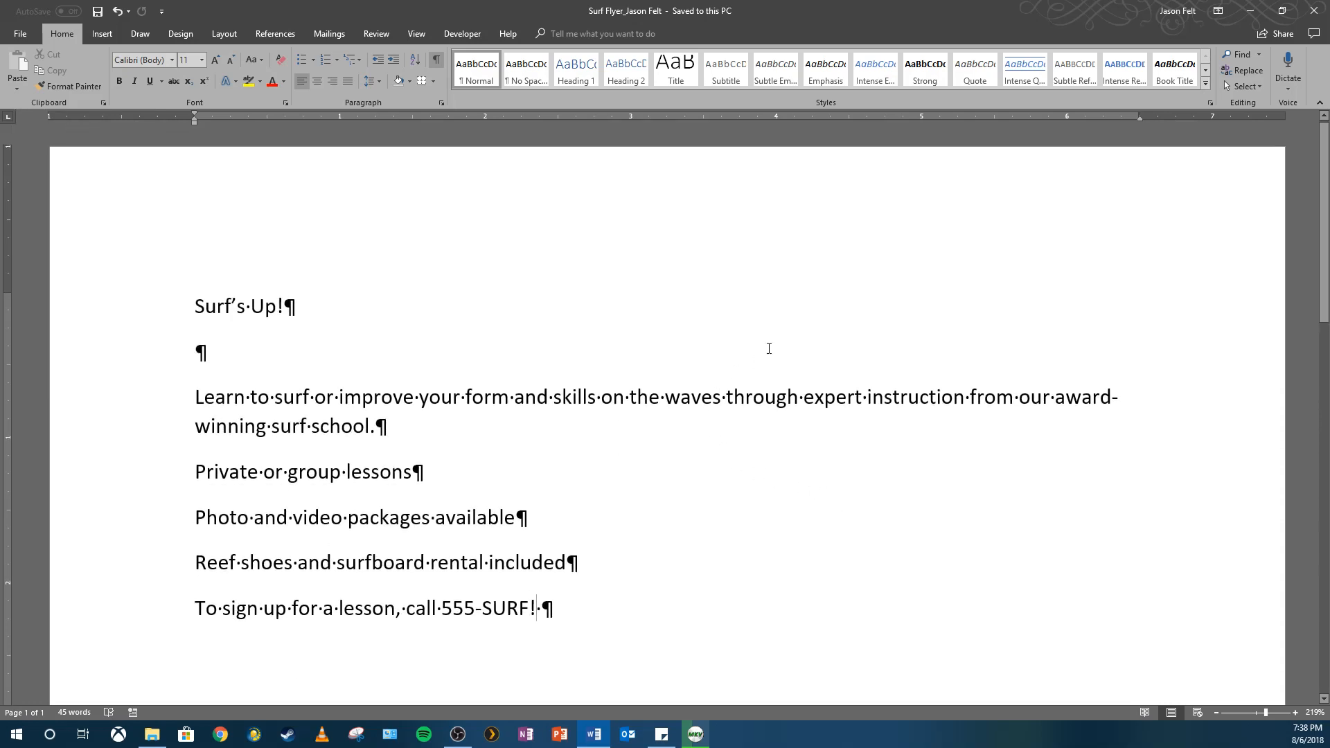
triple_click(220, 305)
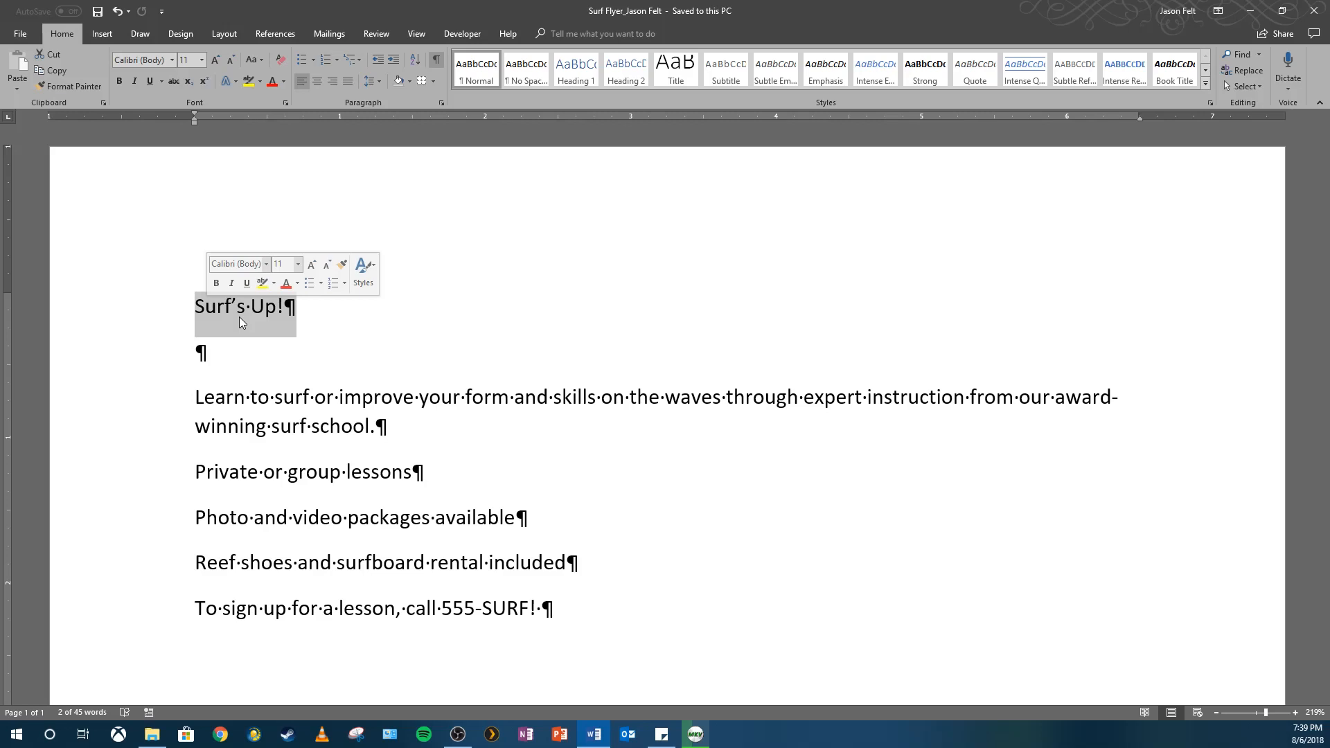
left_click(233, 309)
triple_click(223, 309)
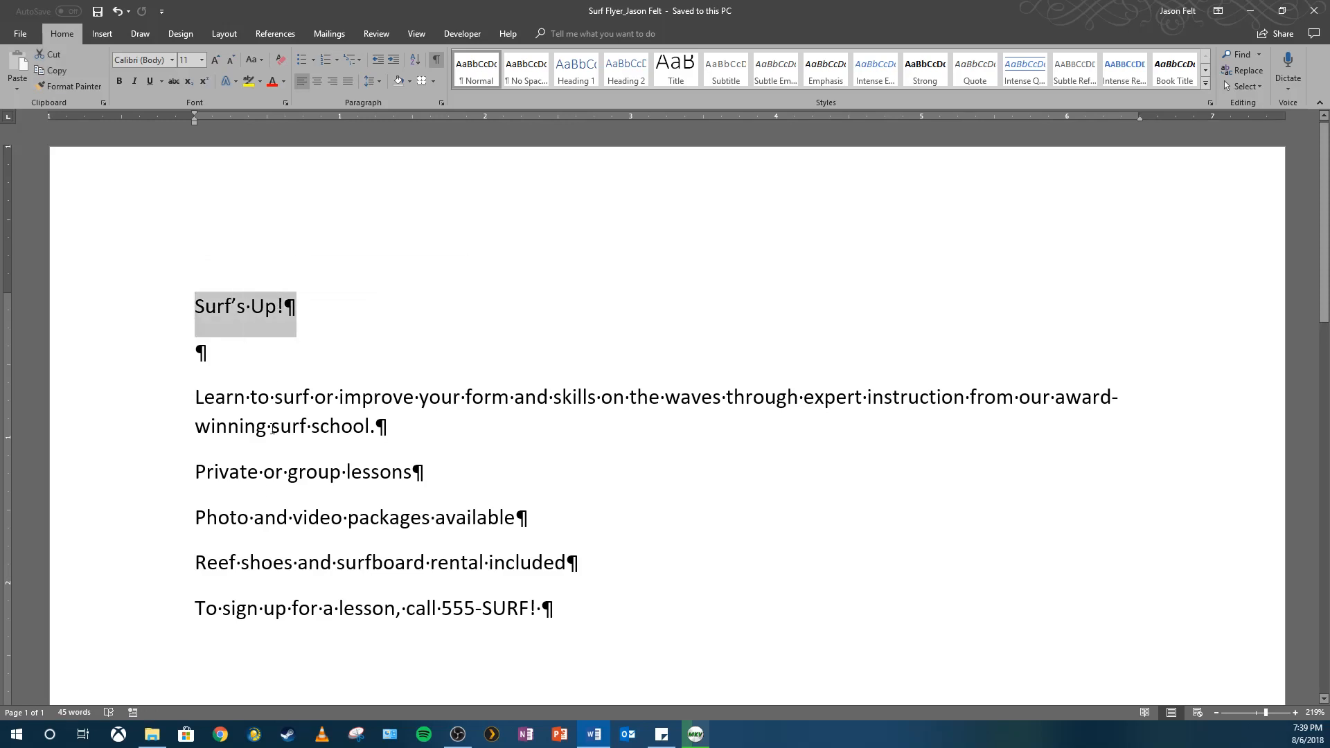
left_click(196, 397)
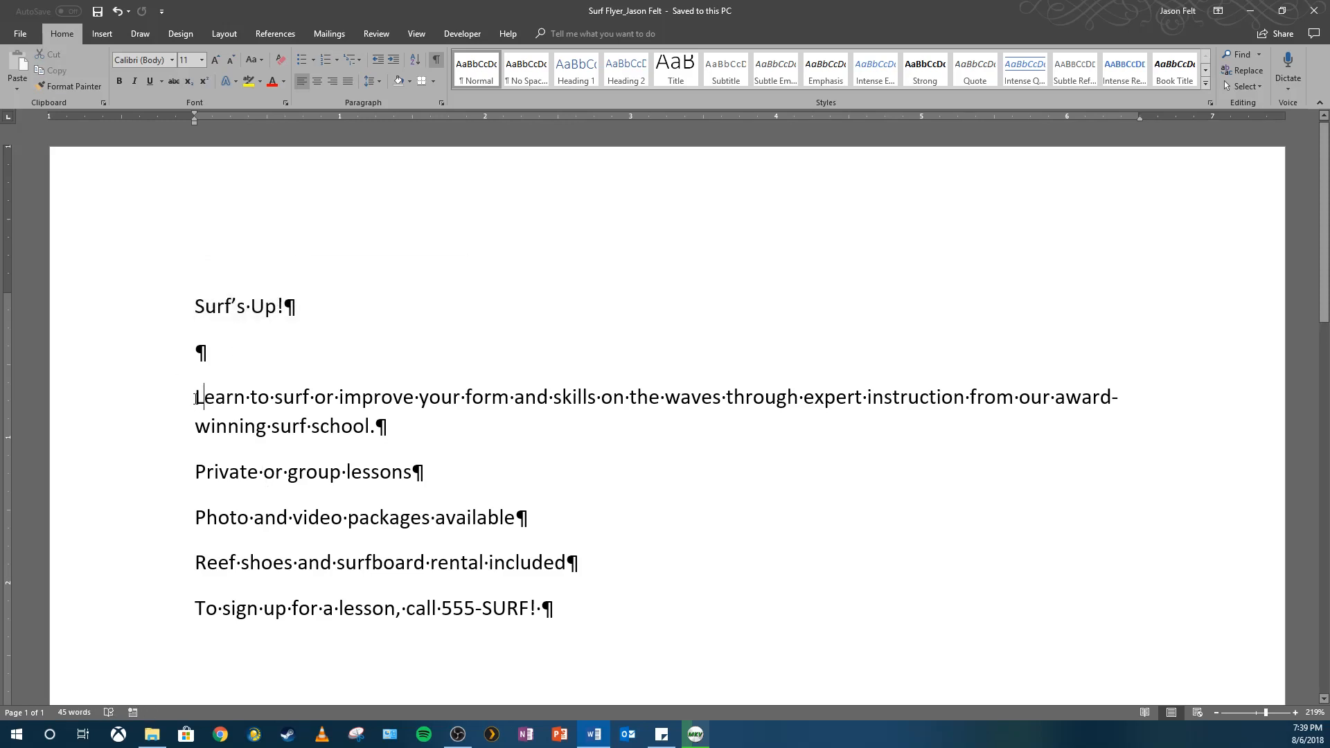
left_click_drag(196, 397, 609, 552)
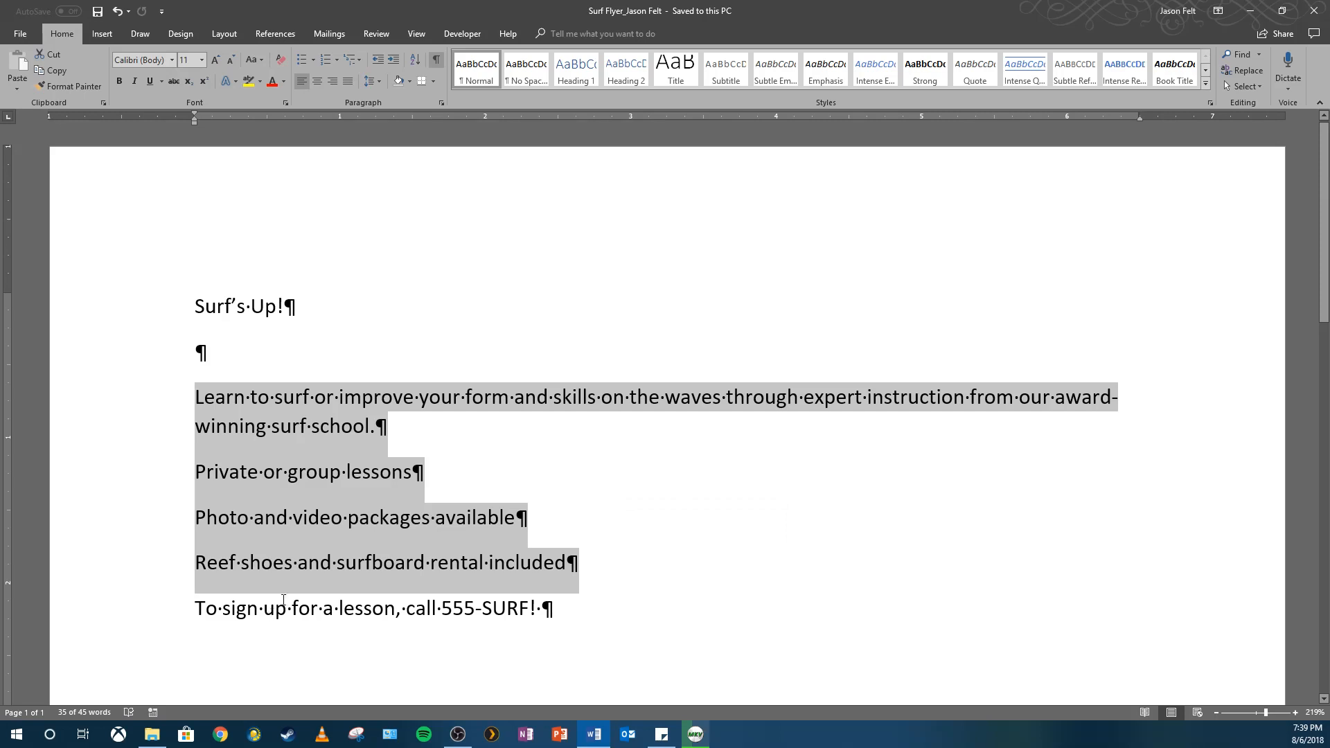
left_click(265, 517)
left_click(194, 471)
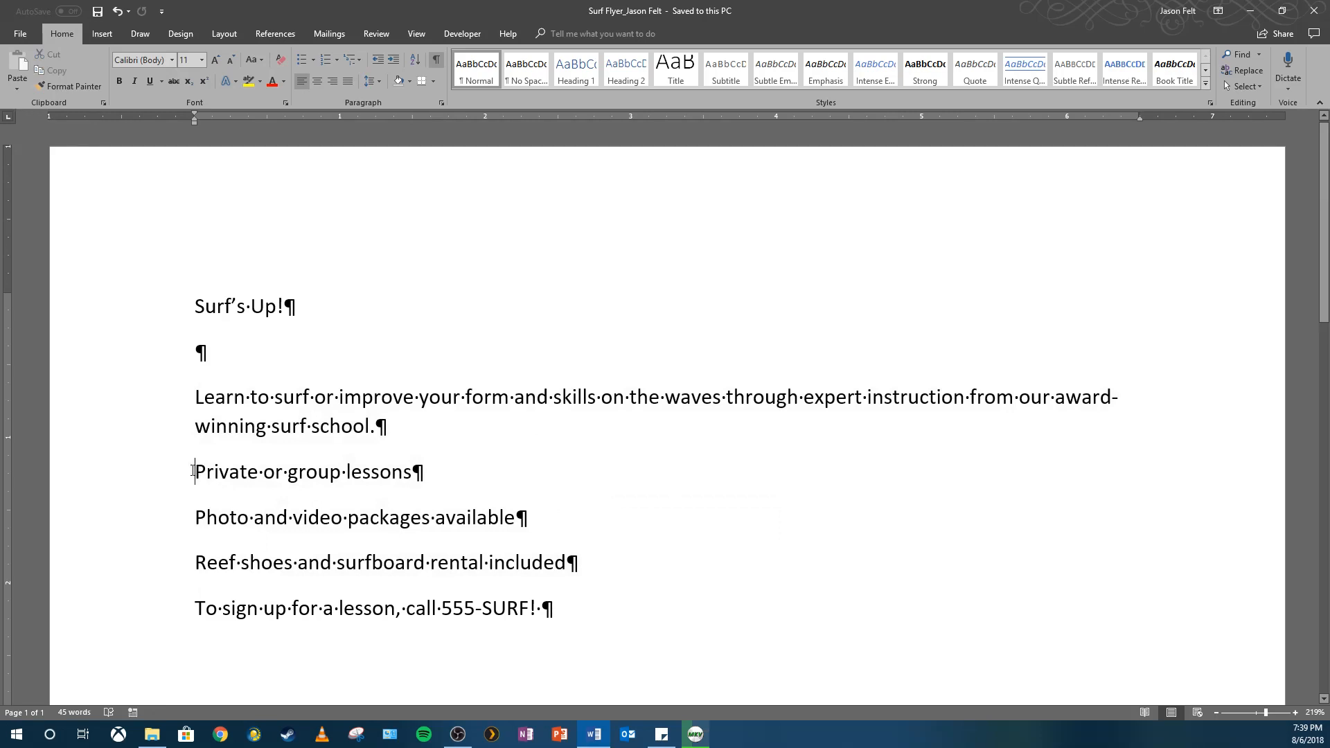
left_click_drag(193, 470, 423, 474)
left_click(203, 518)
left_click_drag(194, 518, 528, 518)
left_click(187, 565)
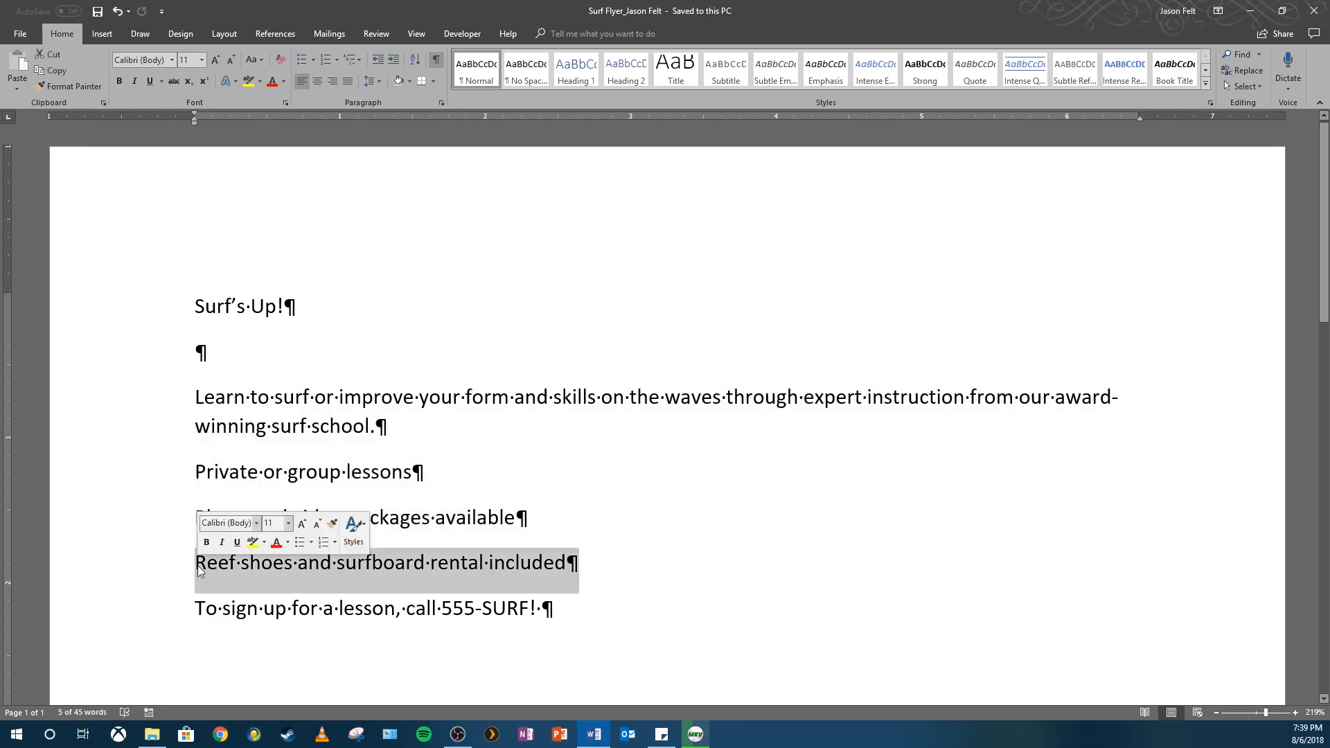
left_click(197, 565)
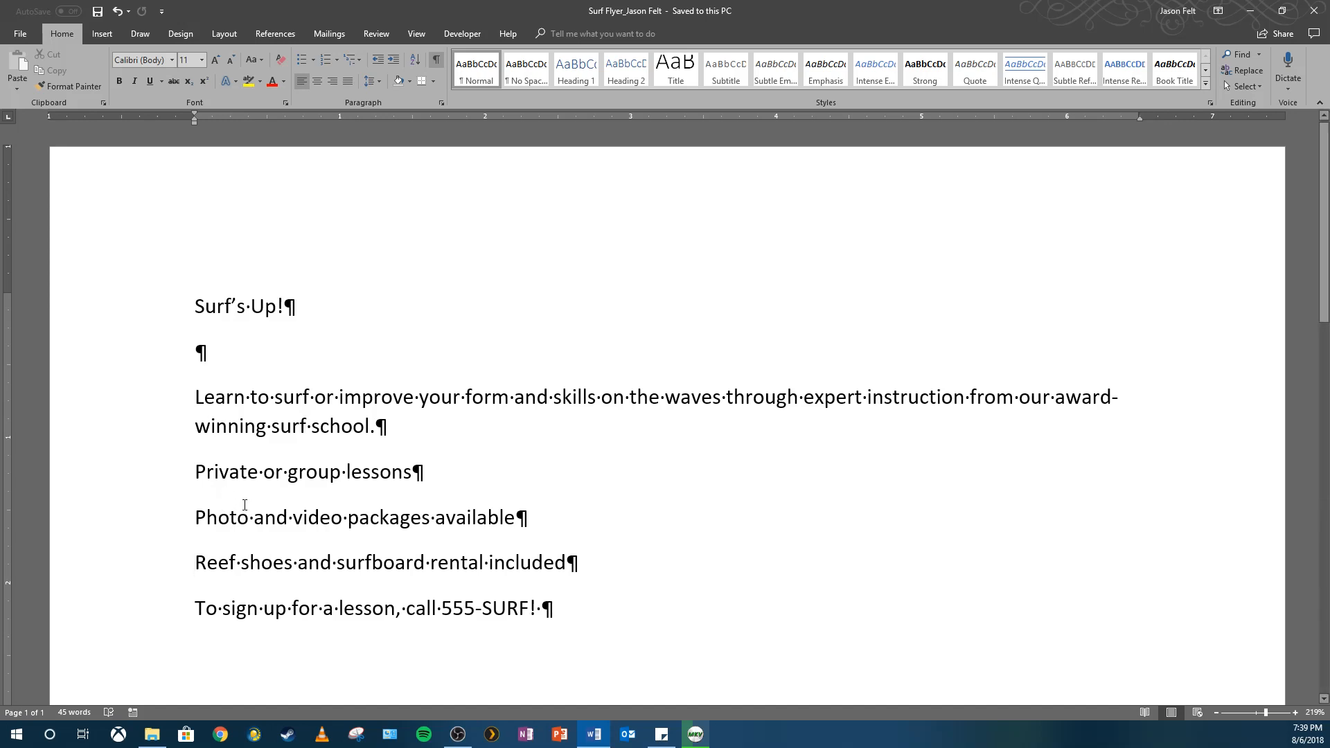
left_click_drag(193, 608, 543, 616)
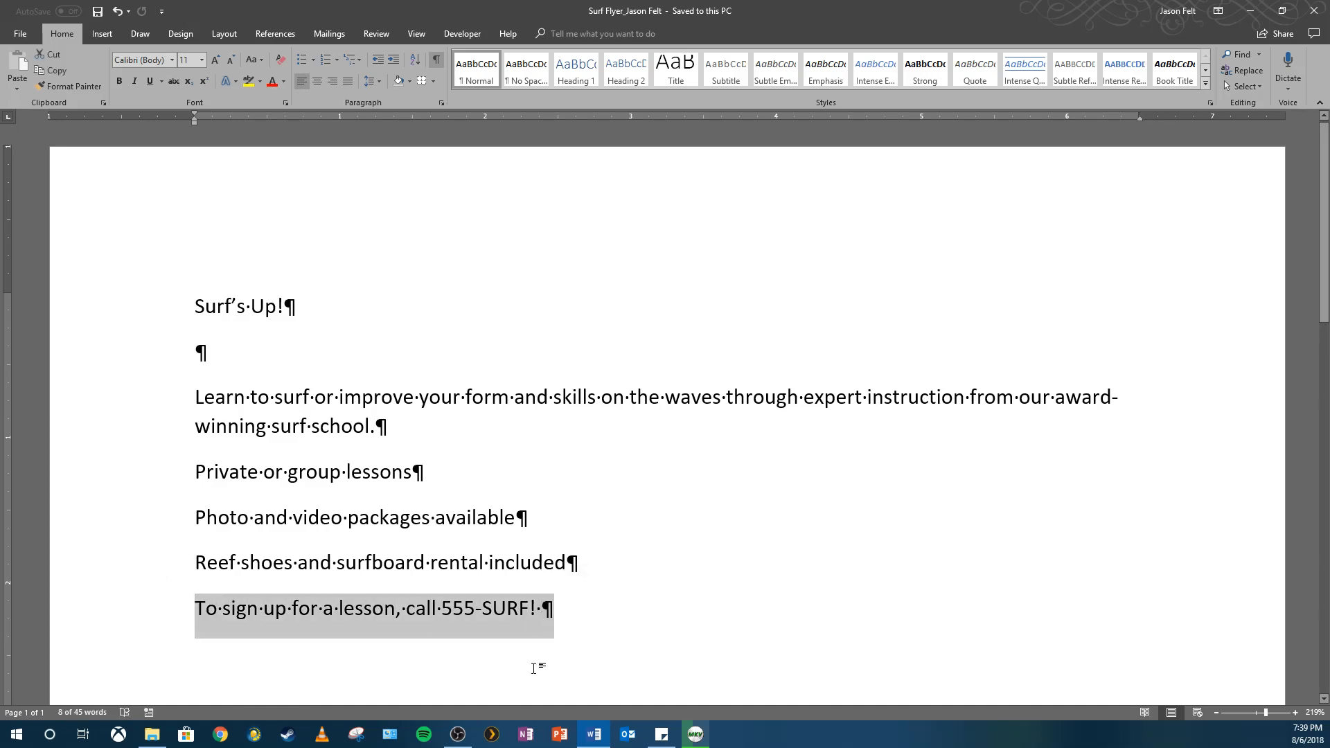